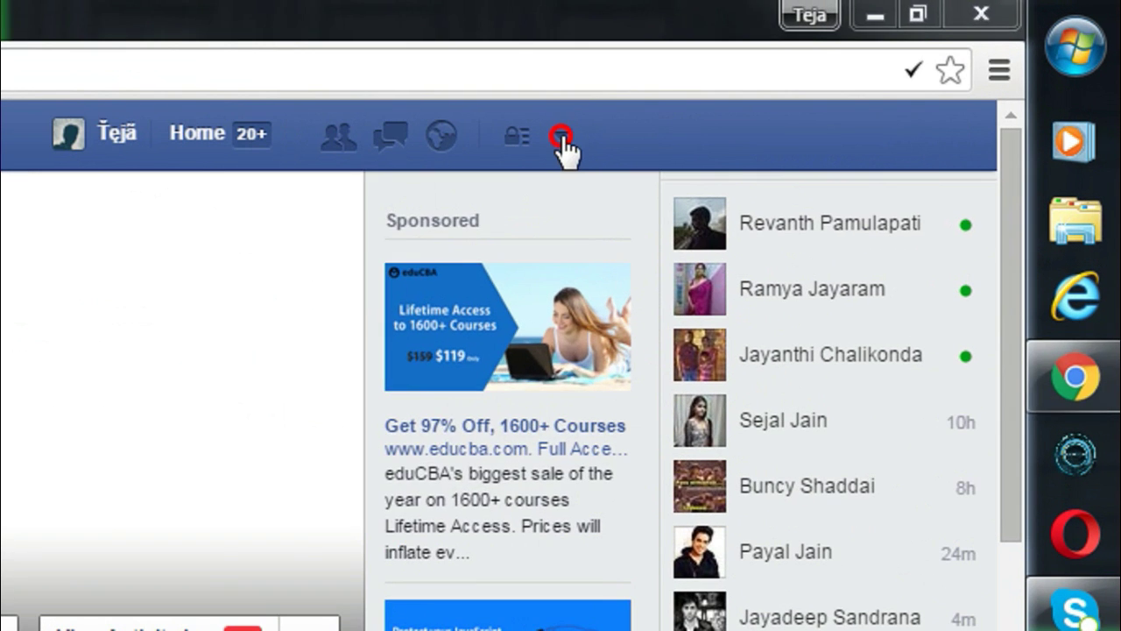
Step: Change the account's display language in Settings to English (Upside Down) and save it
{"action": "left_click", "coordinate": [838, 68]}
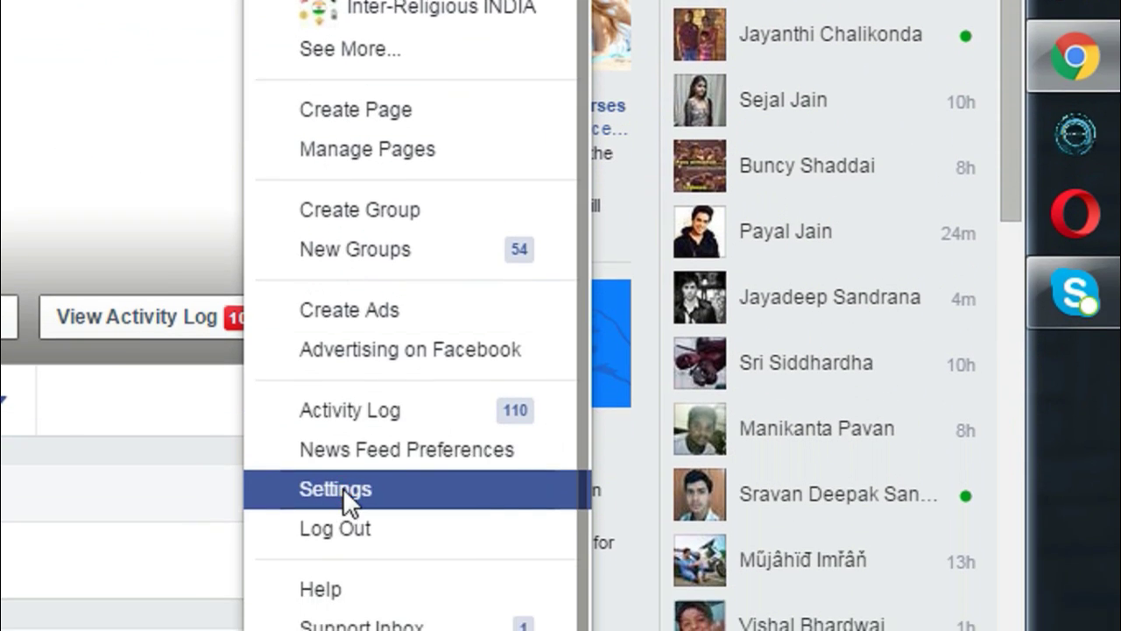
{"action": "left_click", "coordinate": [346, 495]}
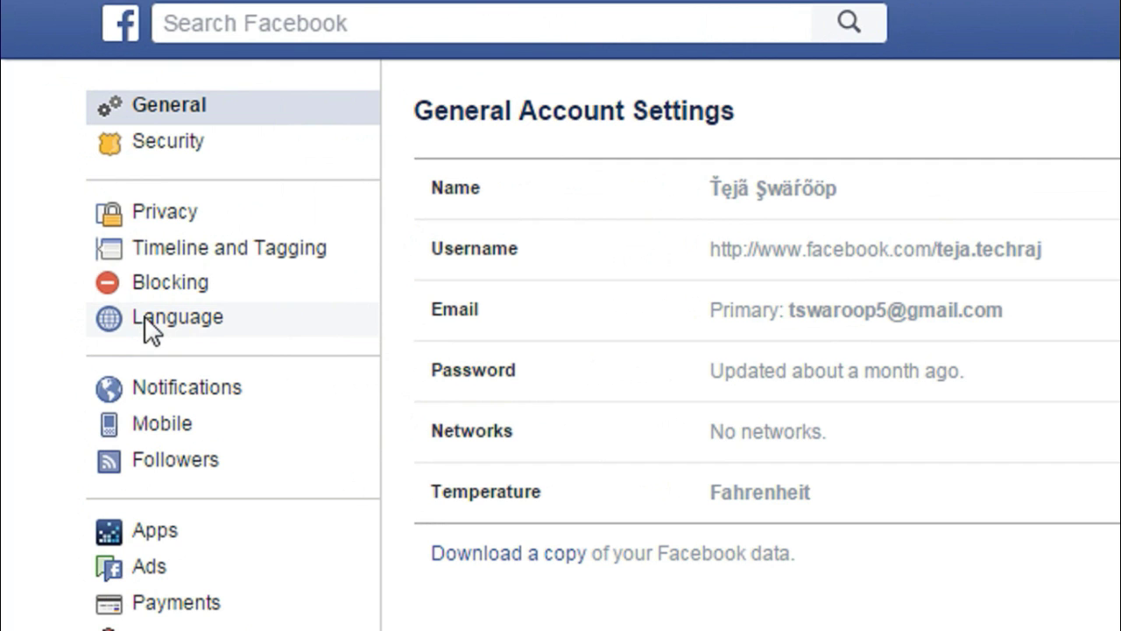
{"action": "left_click", "coordinate": [146, 321]}
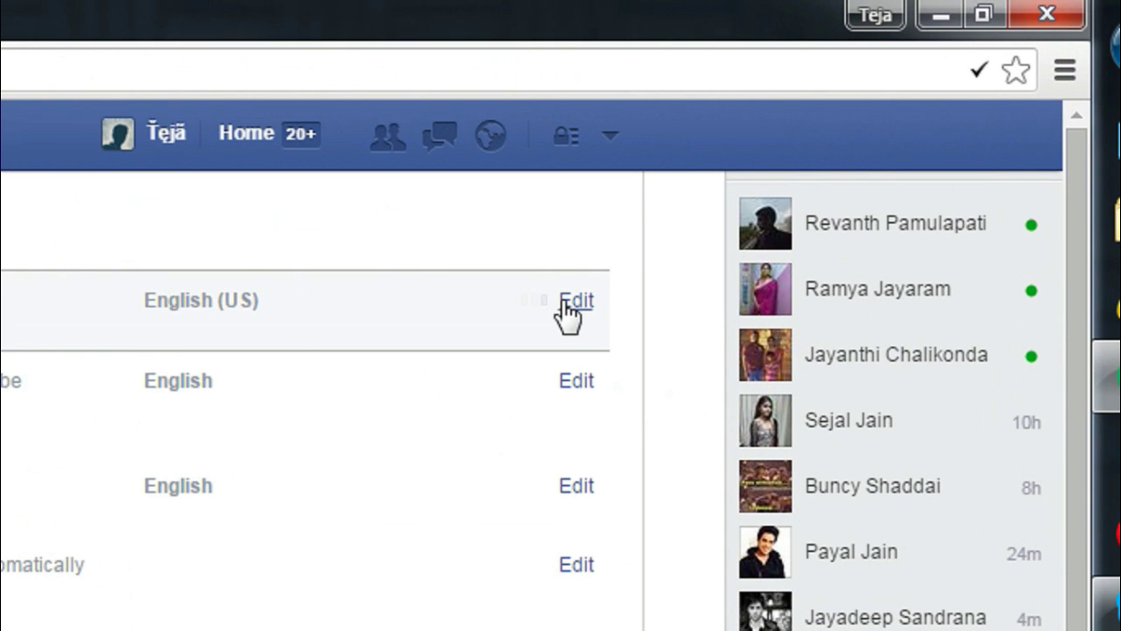
{"action": "left_click", "coordinate": [567, 307]}
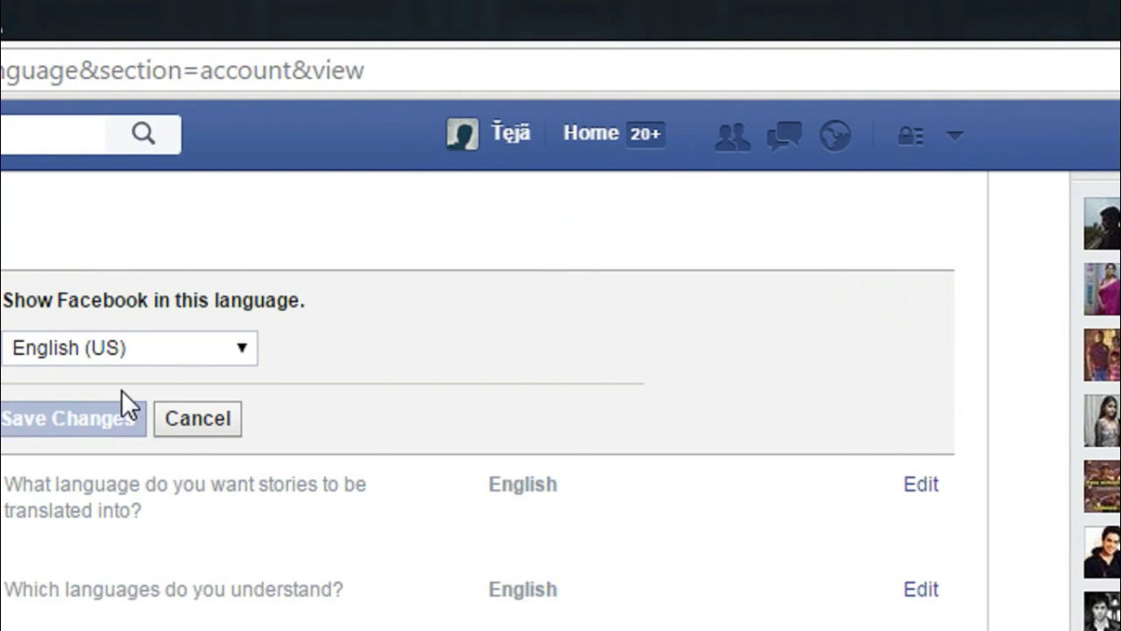
{"action": "left_click", "coordinate": [38, 348]}
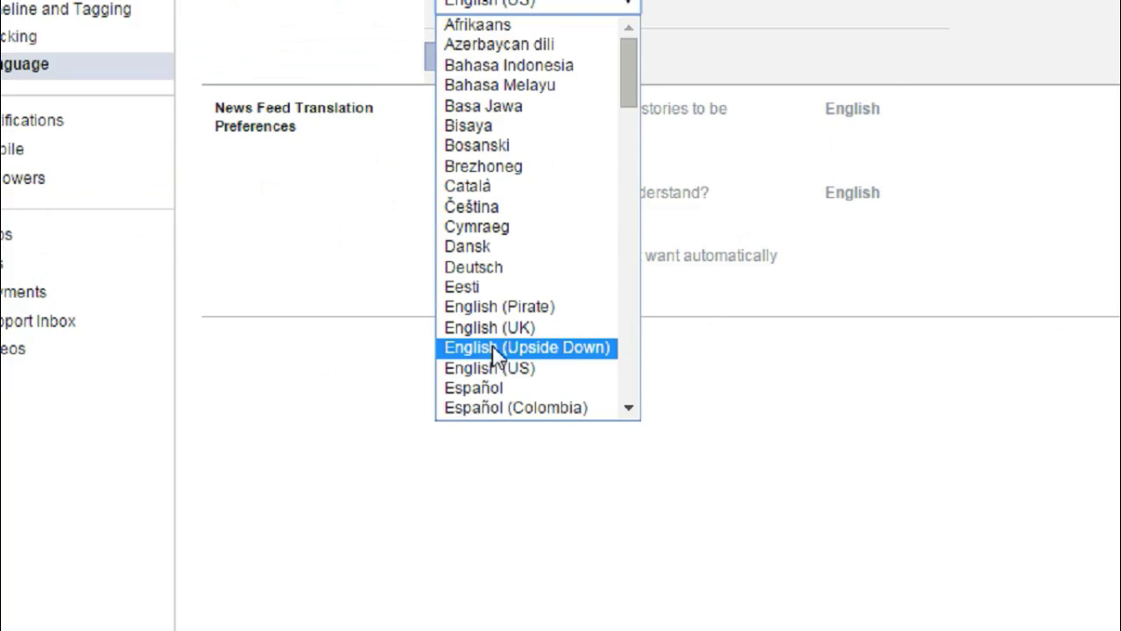
{"action": "left_click", "coordinate": [561, 318]}
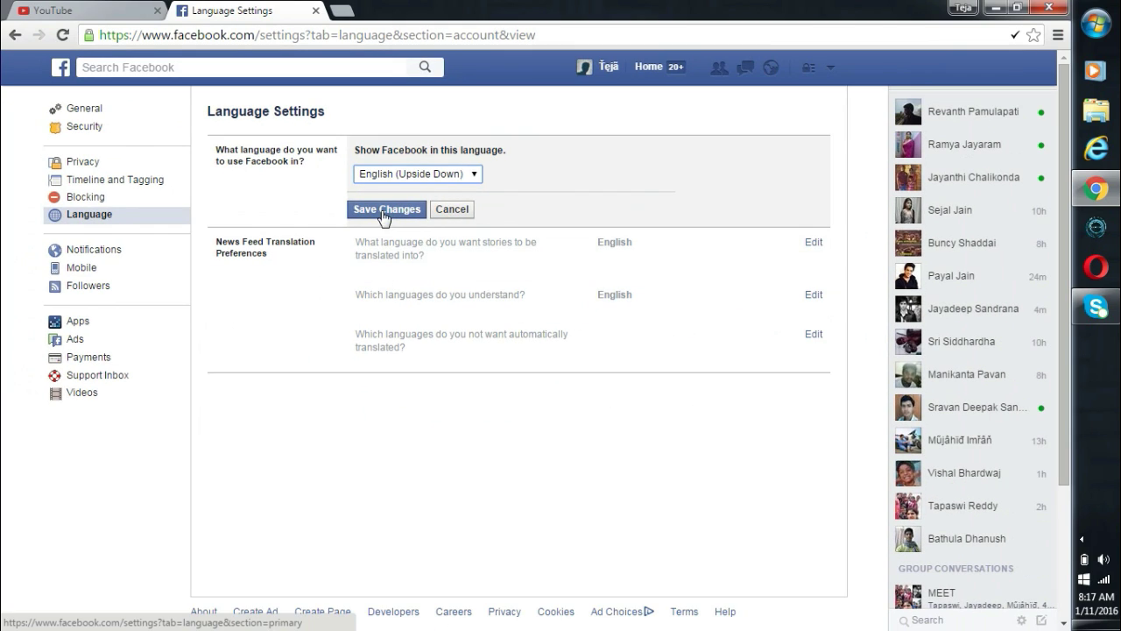
{"action": "left_click", "coordinate": [383, 210]}
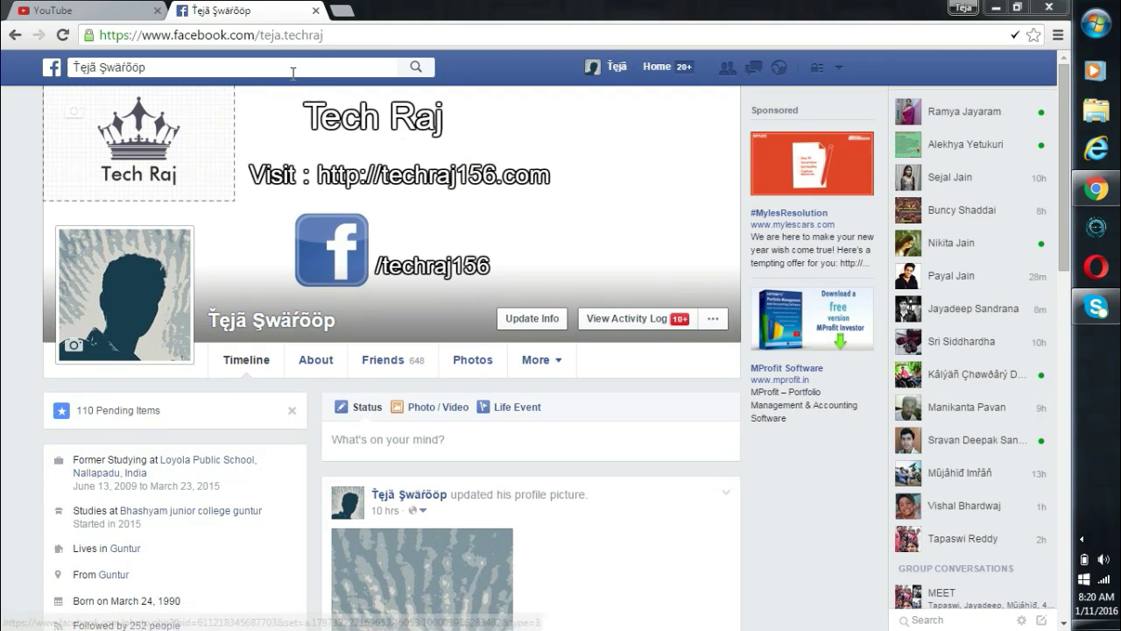
Step: Search Facebook for 'randos at google' and scroll through the matching people
{"action": "left_click", "coordinate": [272, 70]}
{"action": "type", "text": "r"}
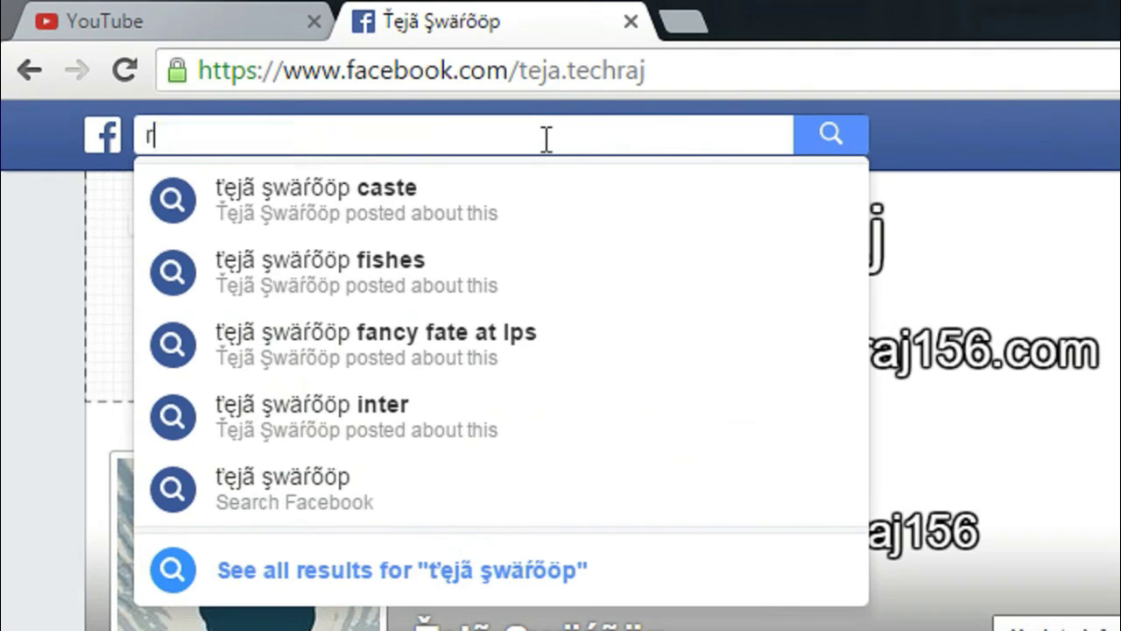
{"action": "type", "text": "andos at "}
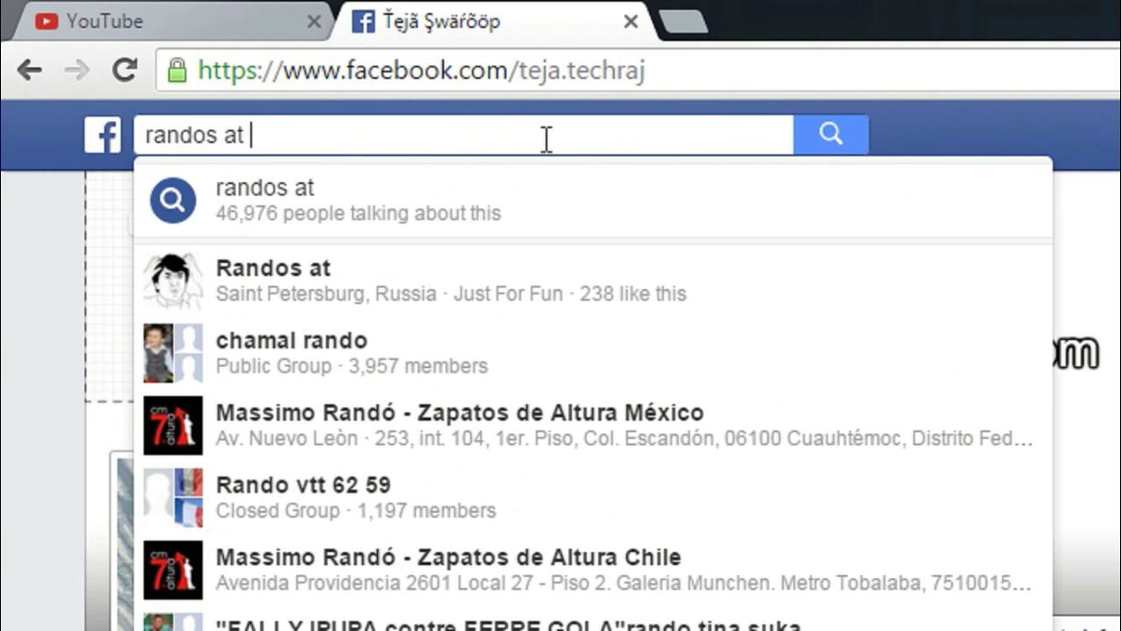
{"action": "type", "text": "googl"}
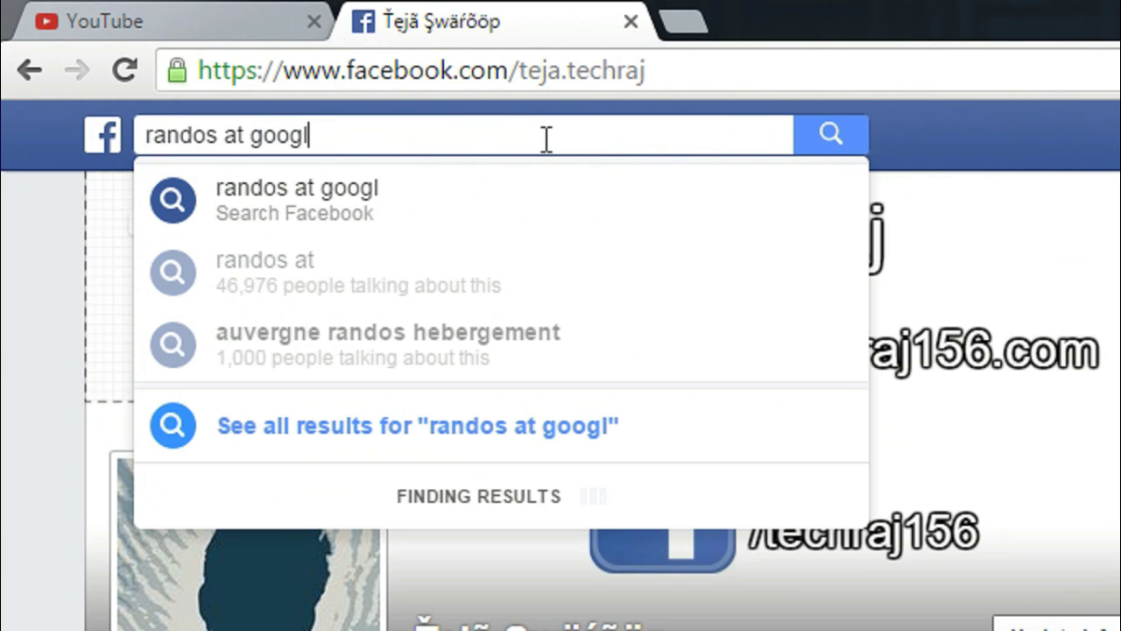
{"action": "type", "text": "e"}
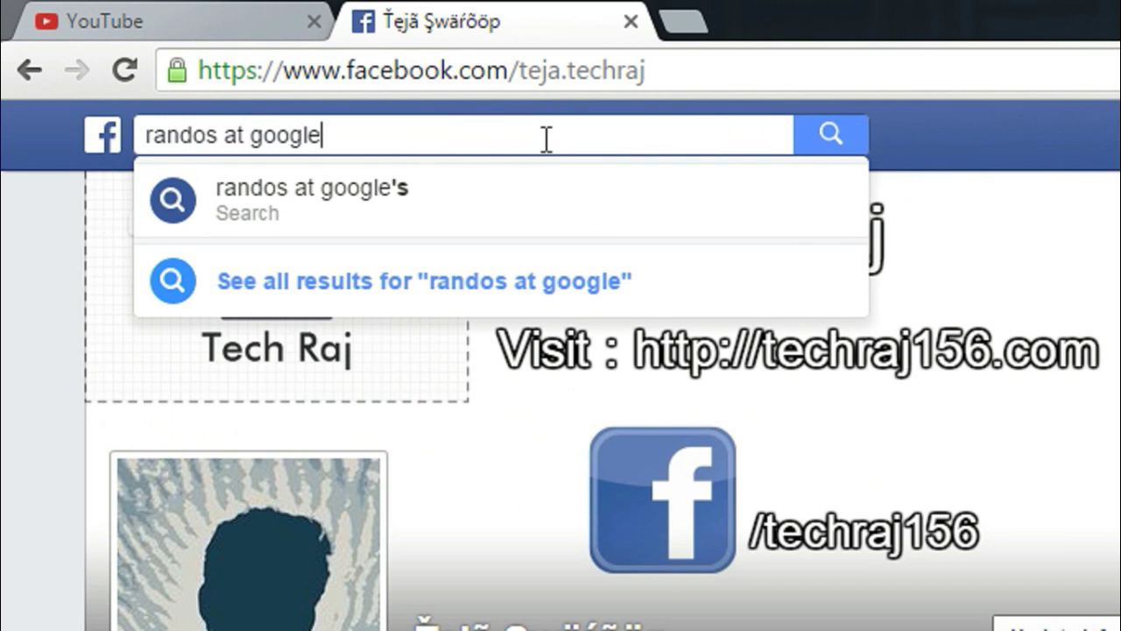
{"action": "key", "text": "Return"}
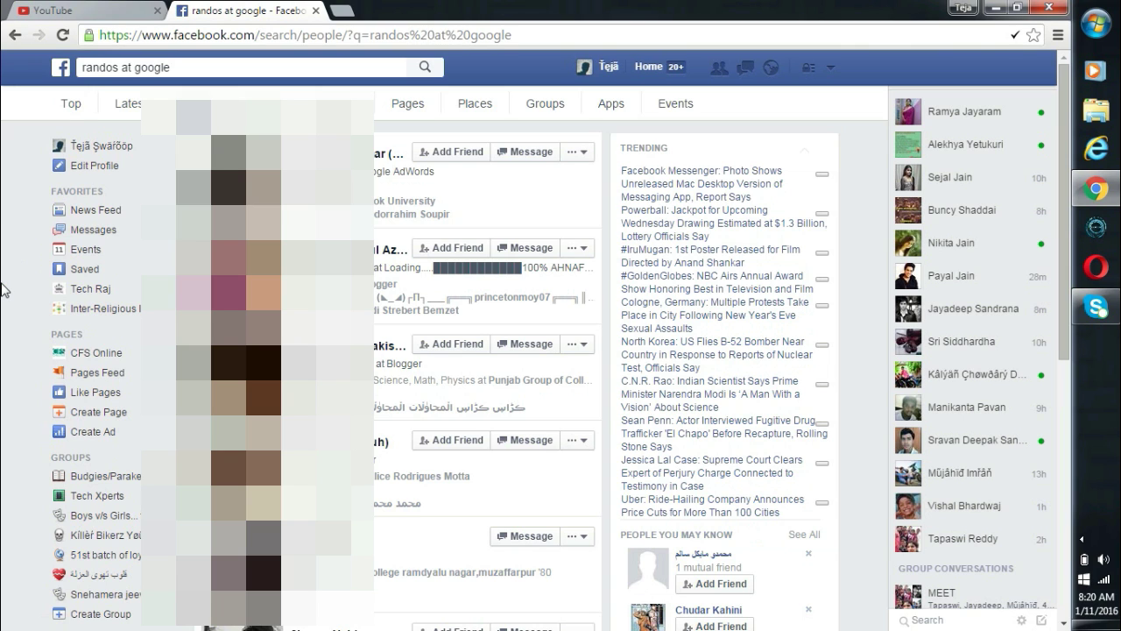
{"action": "scroll", "coordinate": [4, 289], "scroll_direction": "down", "scroll_amount": 3}
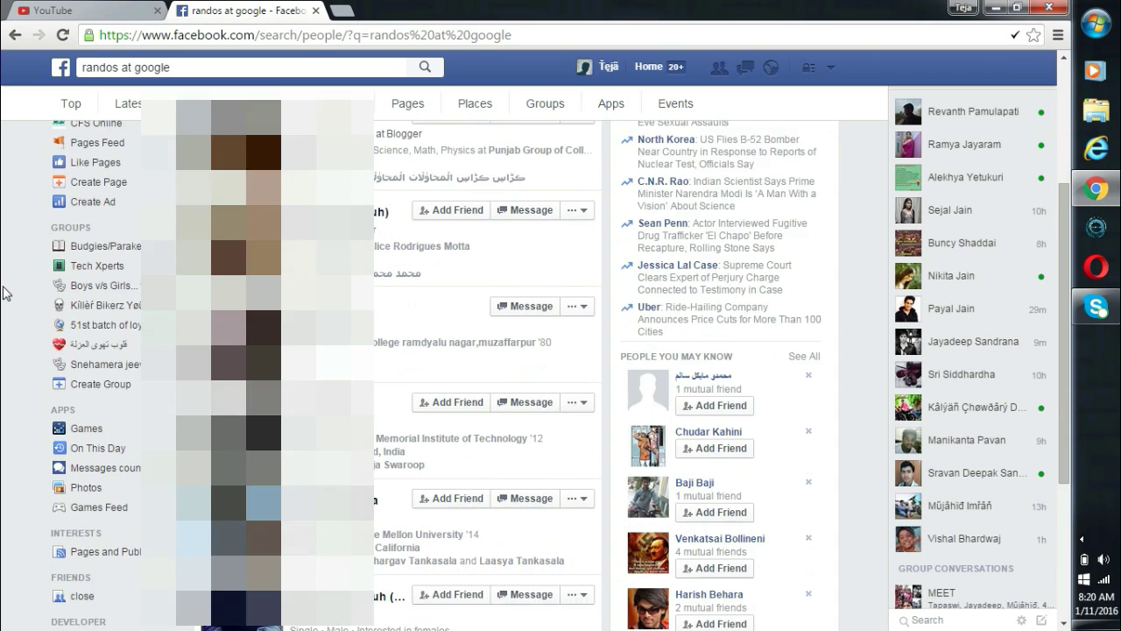
{"action": "scroll", "coordinate": [4, 292], "scroll_direction": "down", "scroll_amount": 3}
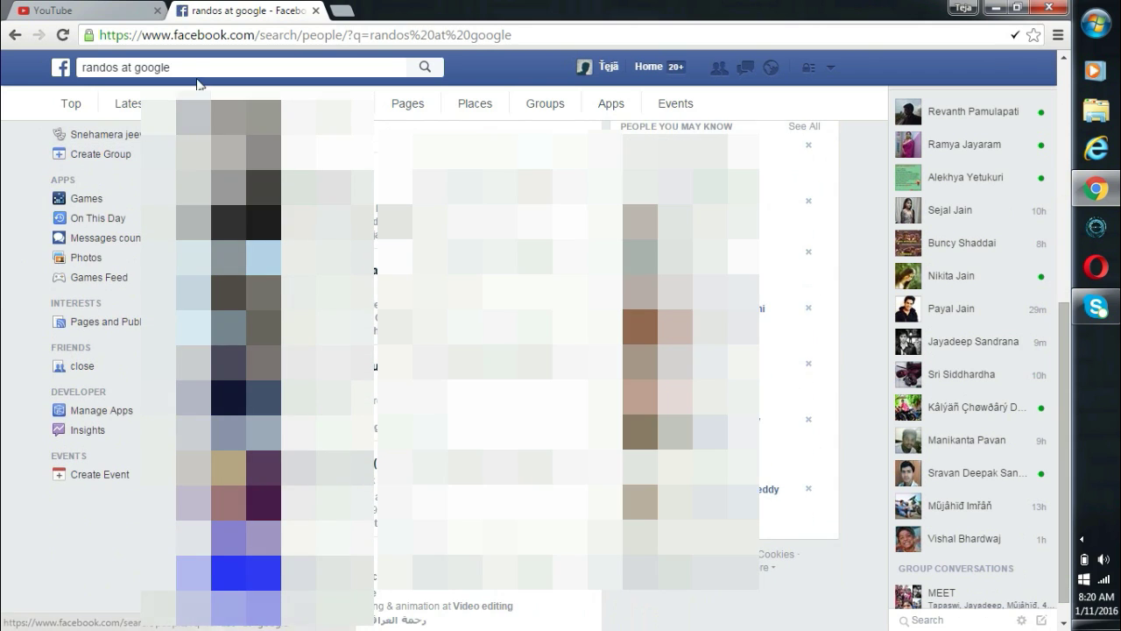
Step: Change the search to 'randos at facebook', filter to People, and scroll the results
{"action": "left_click", "coordinate": [194, 70]}
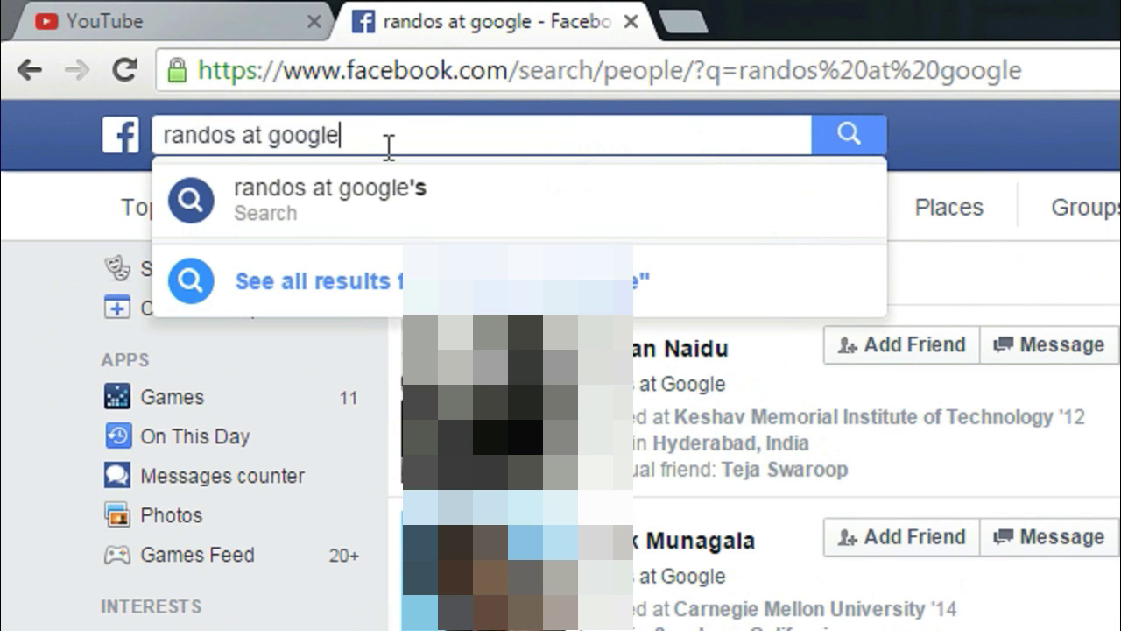
{"action": "key", "text": "BackSpace"}
{"action": "key", "text": "BackSpace"}
{"action": "key", "text": "BackSpace"}
{"action": "key", "text": "BackSpace"}
{"action": "key", "text": "BackSpace"}
{"action": "key", "text": "BackSpace"}
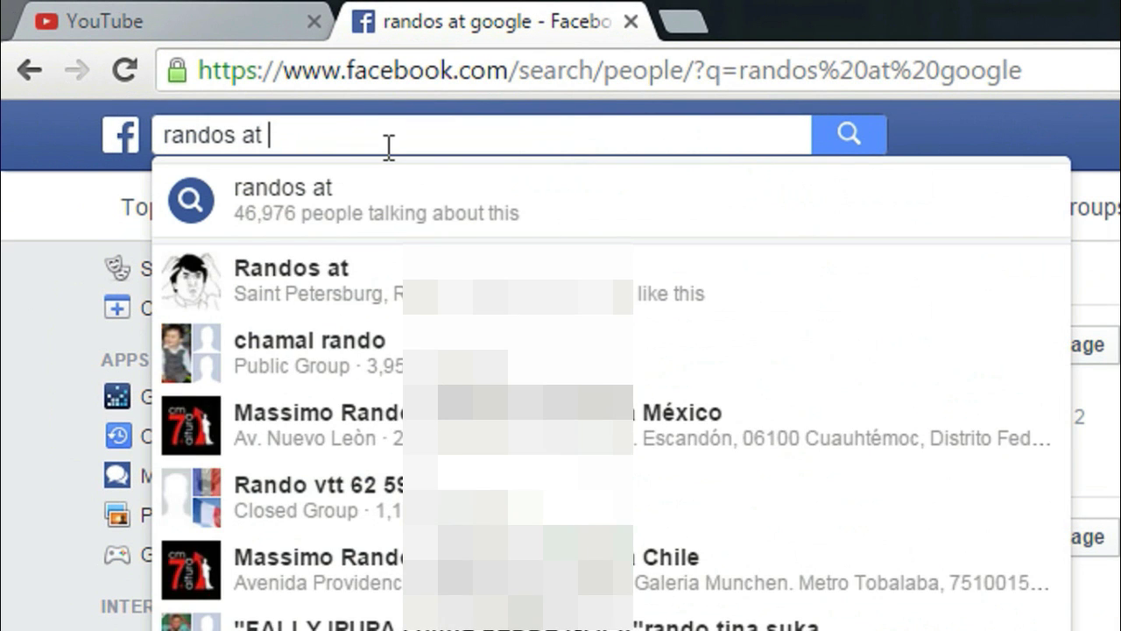
{"action": "type", "text": "facebook"}
{"action": "key", "text": "Return"}
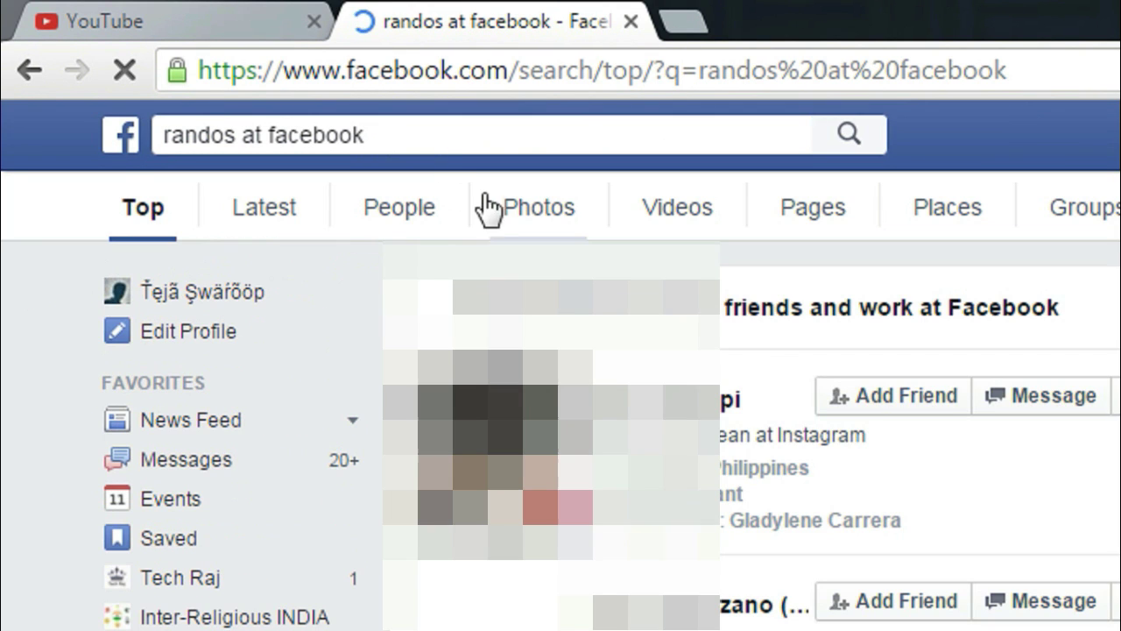
{"action": "left_click", "coordinate": [372, 210]}
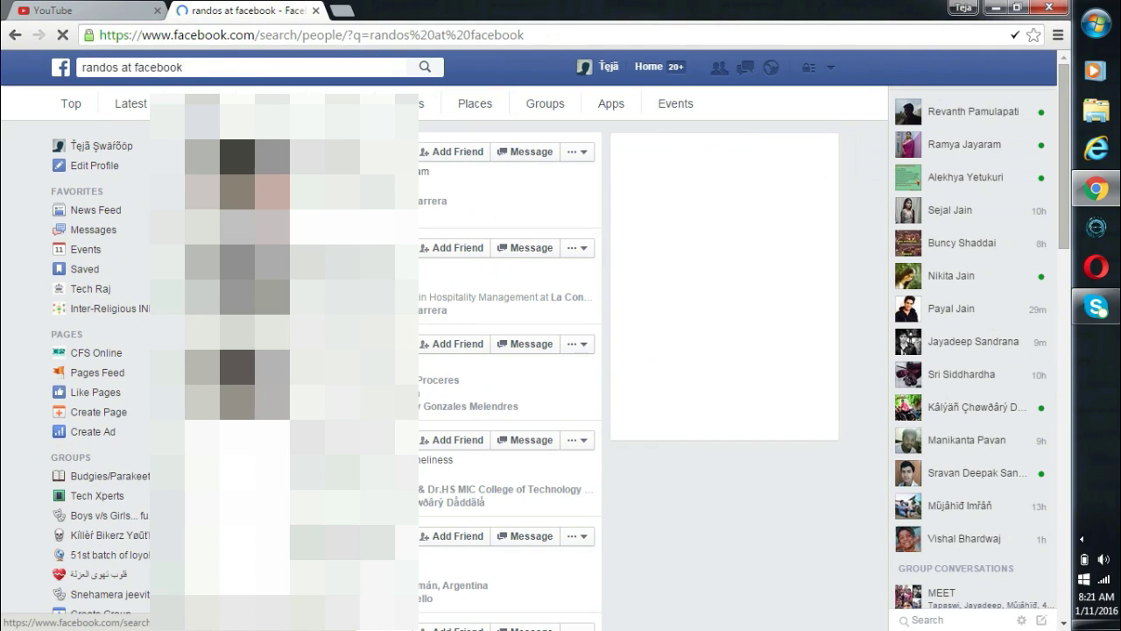
{"action": "scroll", "coordinate": [4, 285], "scroll_direction": "down", "scroll_amount": 1}
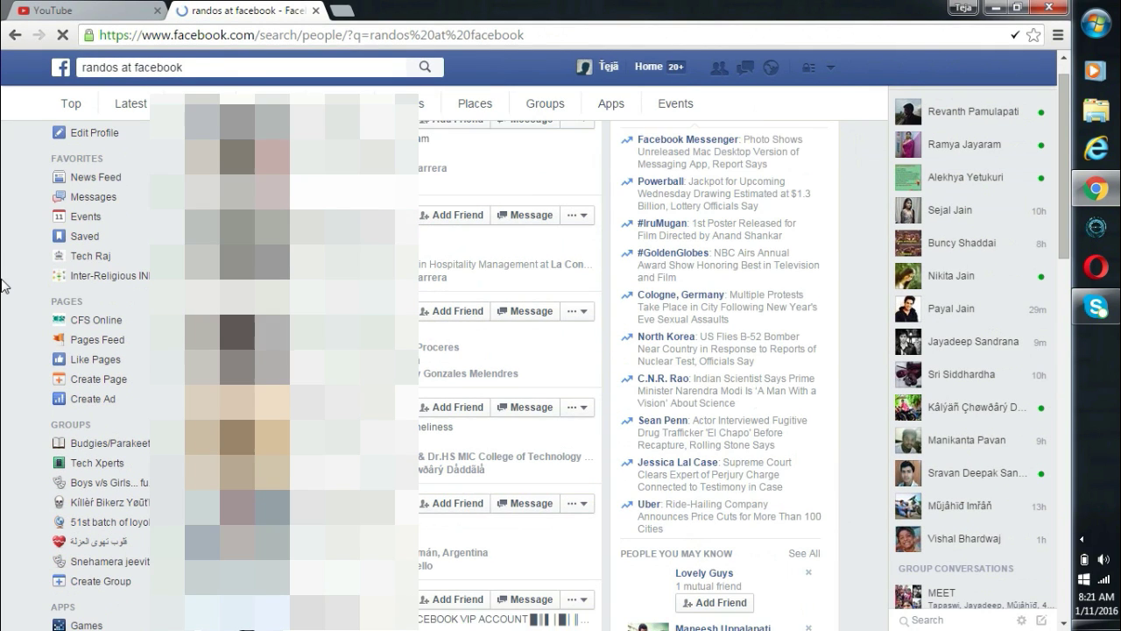
{"action": "scroll", "coordinate": [5, 284], "scroll_direction": "down", "scroll_amount": 2}
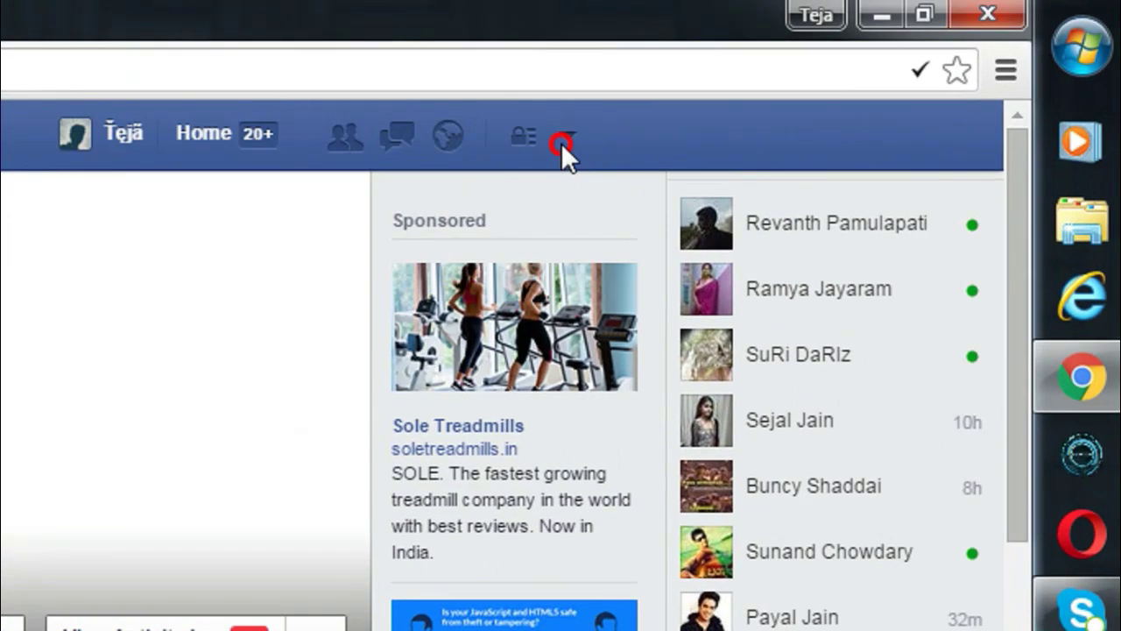
Step: Set Login Alerts in Security Settings to Get notifications and save
{"action": "left_click", "coordinate": [839, 67]}
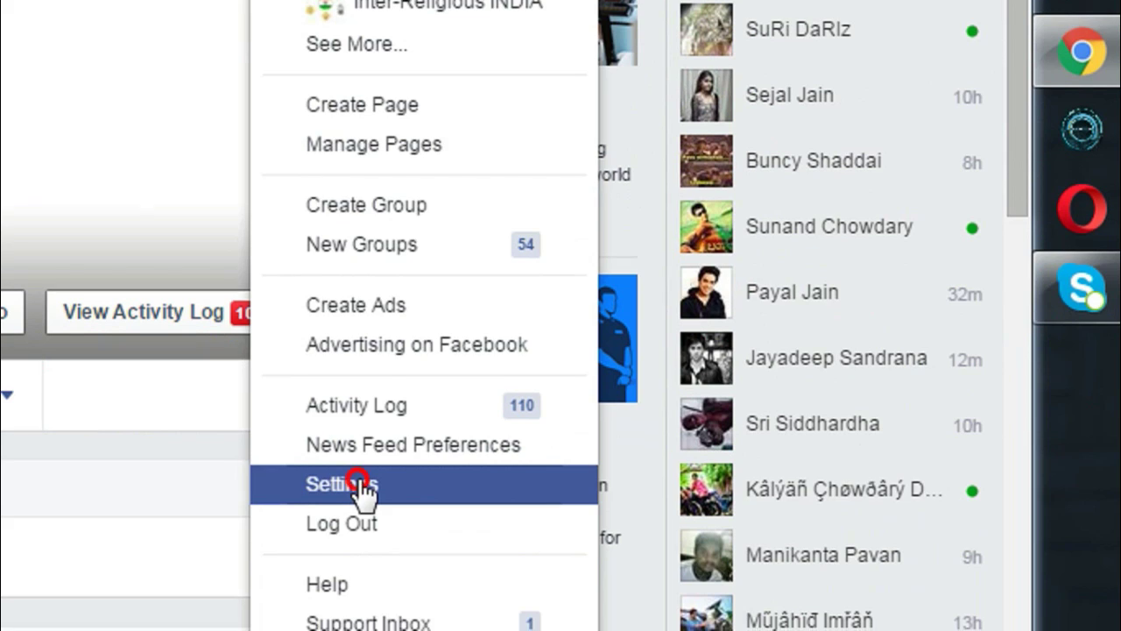
{"action": "left_click", "coordinate": [357, 474]}
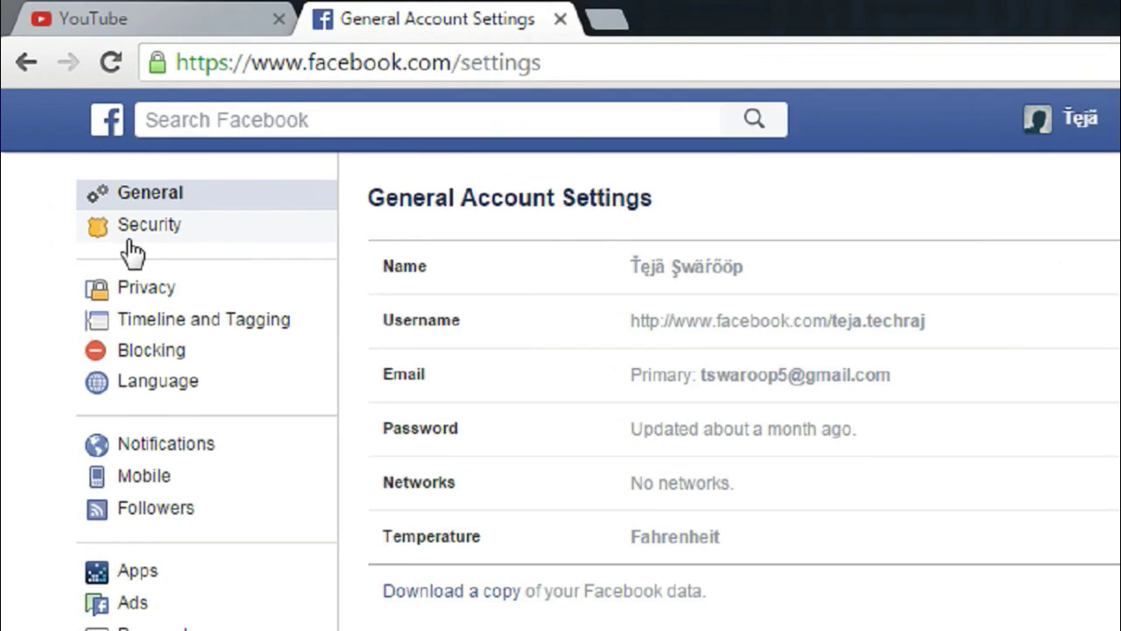
{"action": "left_click", "coordinate": [129, 245]}
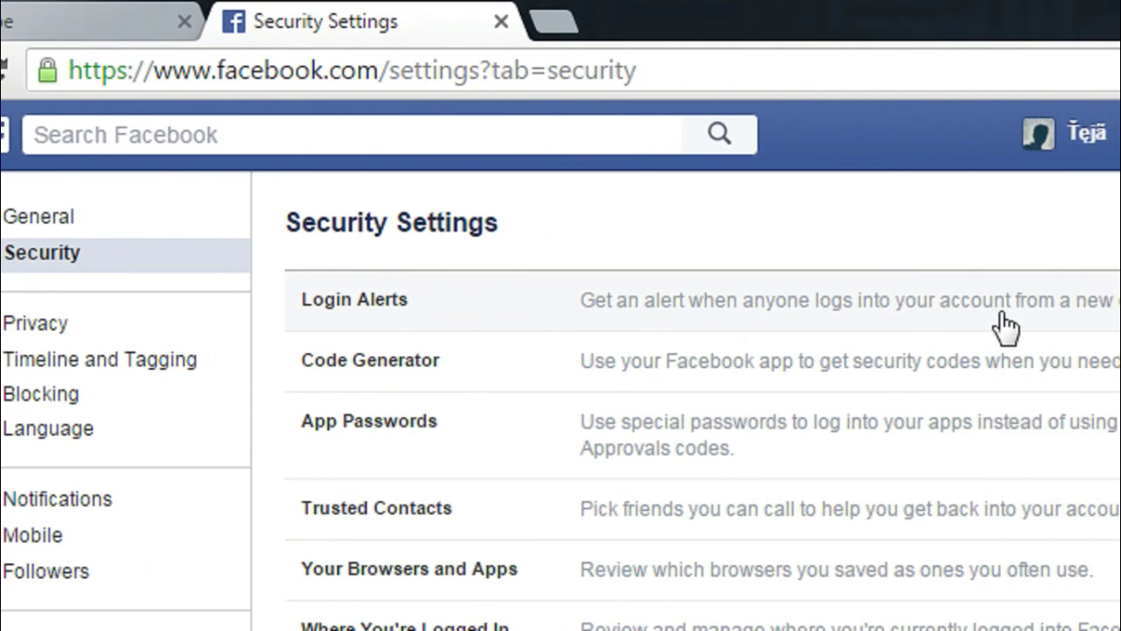
{"action": "left_click", "coordinate": [930, 305]}
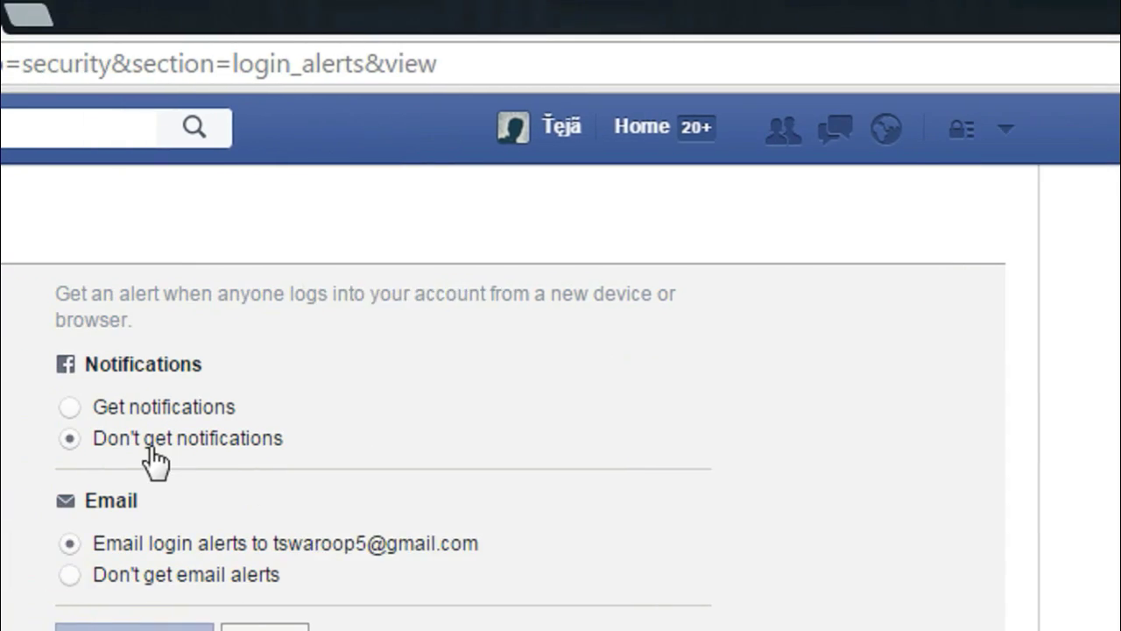
{"action": "left_click", "coordinate": [281, 408]}
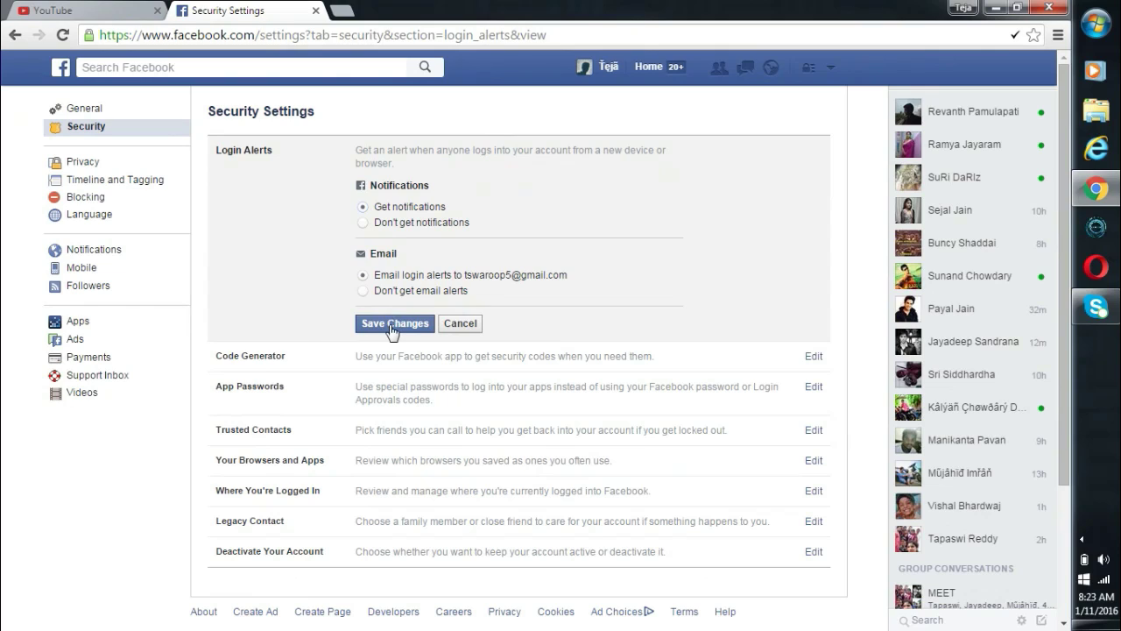
{"action": "left_click", "coordinate": [392, 327]}
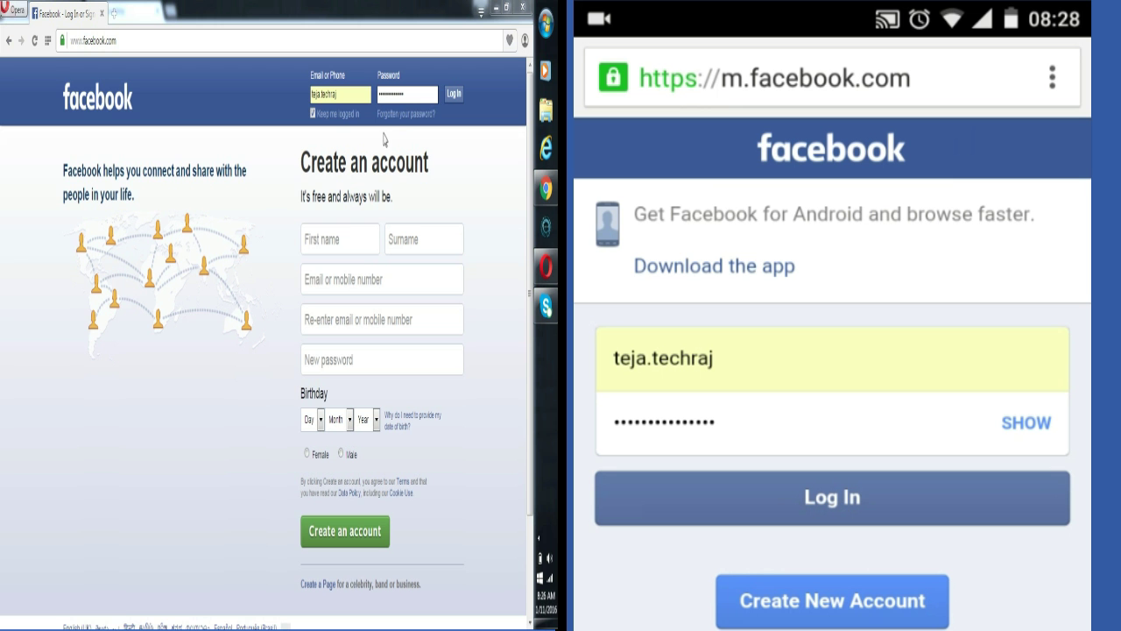
Step: Flag the new Opera-on-Windows login as This Wasn't Me and reach the Current password field
{"action": "left_click", "coordinate": [449, 98]}
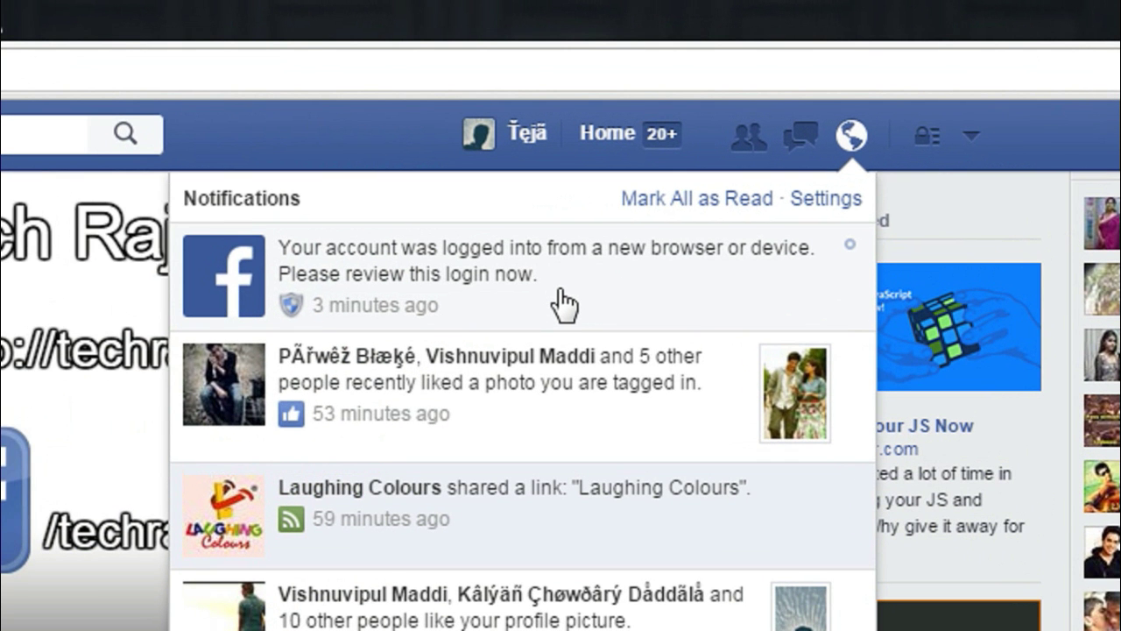
{"action": "left_click", "coordinate": [578, 280]}
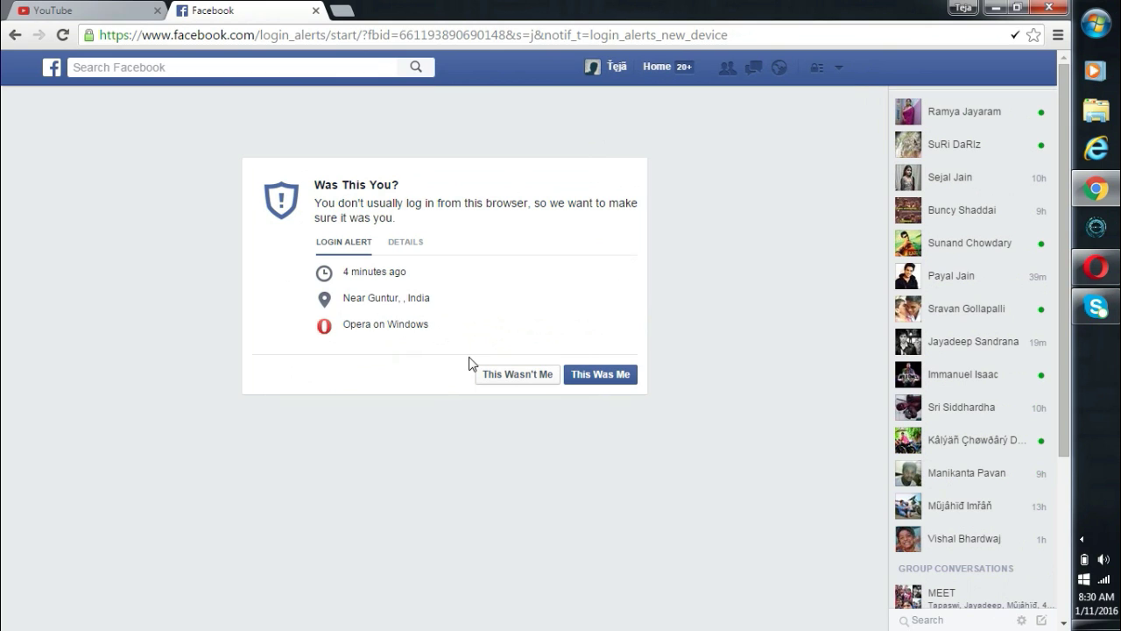
{"action": "left_click", "coordinate": [502, 383]}
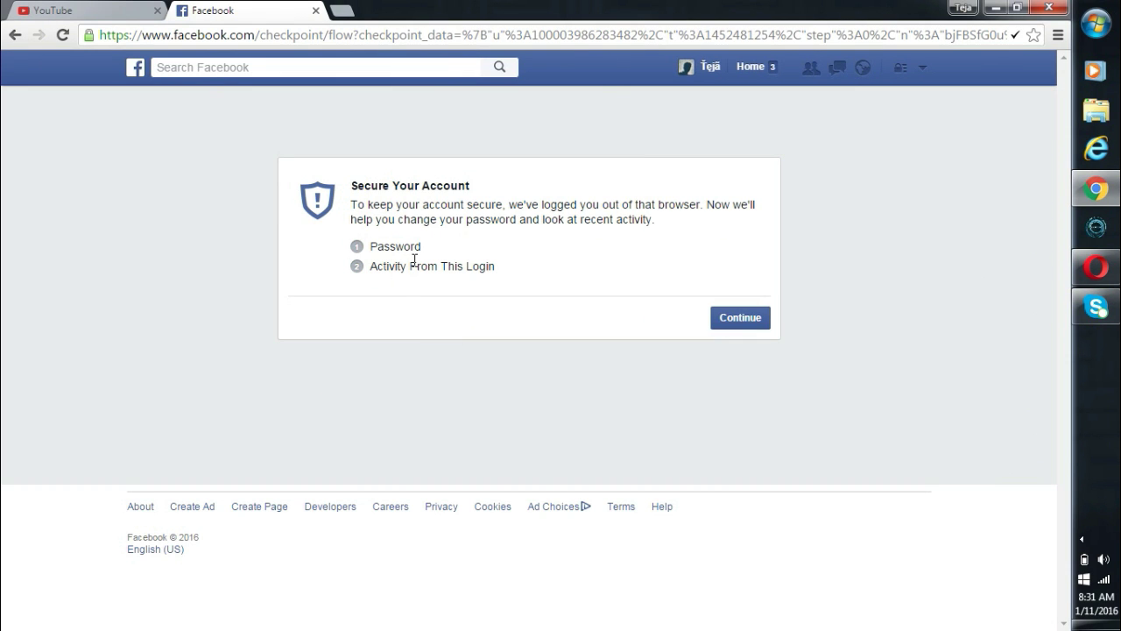
{"action": "left_click", "coordinate": [730, 321]}
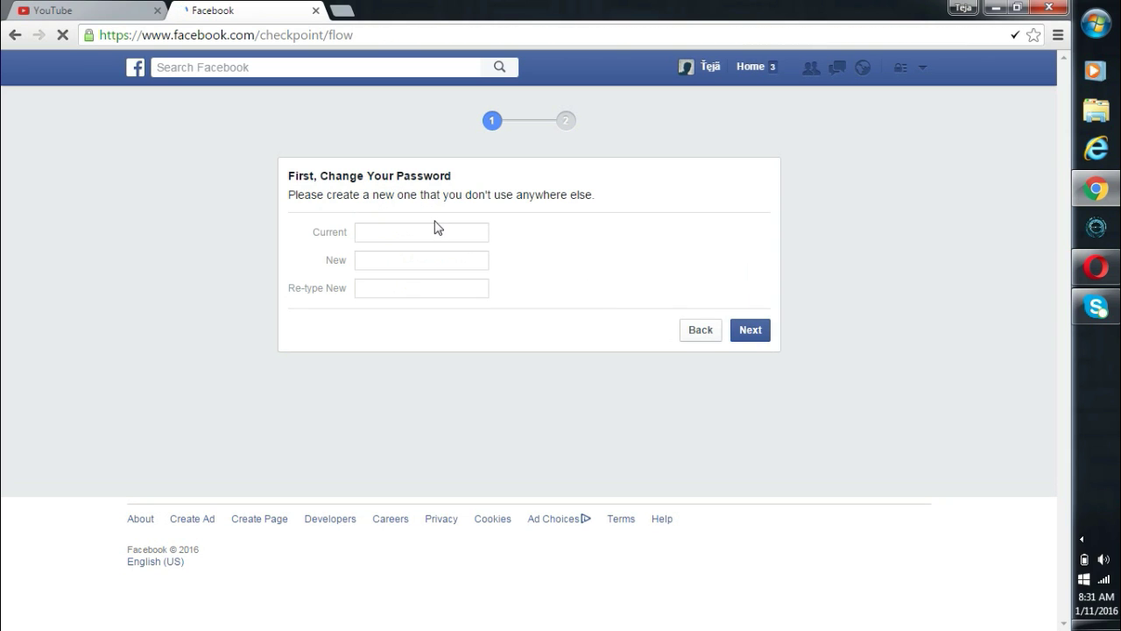
{"action": "left_click", "coordinate": [419, 232]}
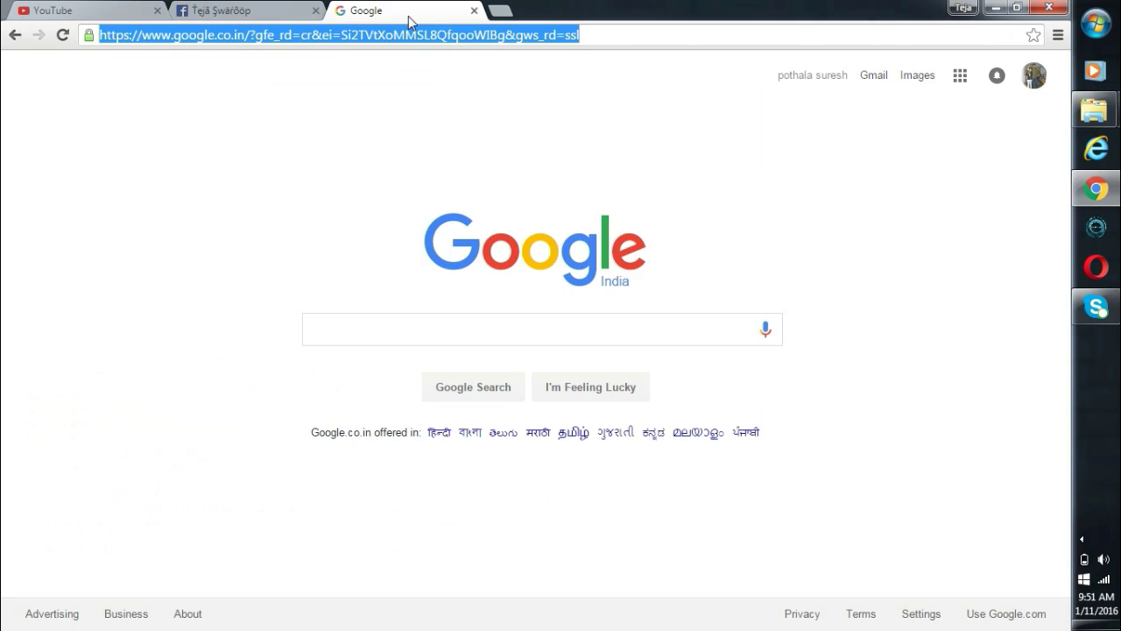
Step: Load upsidedowntext.com and place the cursor in its input text box
{"action": "type", "text": "upsi"}
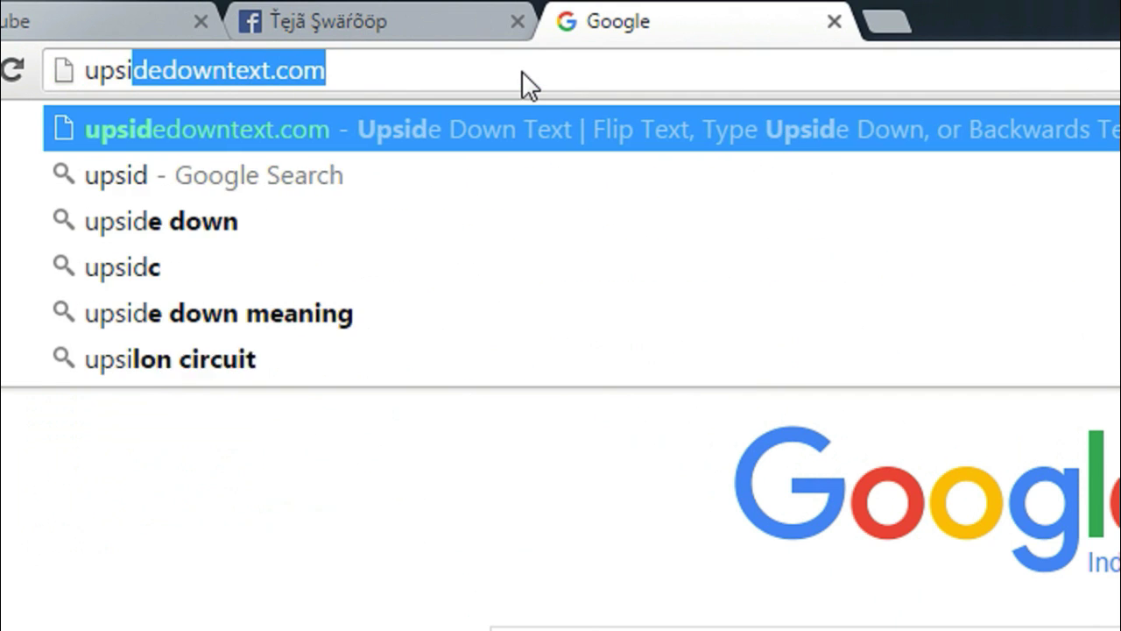
{"action": "type", "text": "dedowntext.com"}
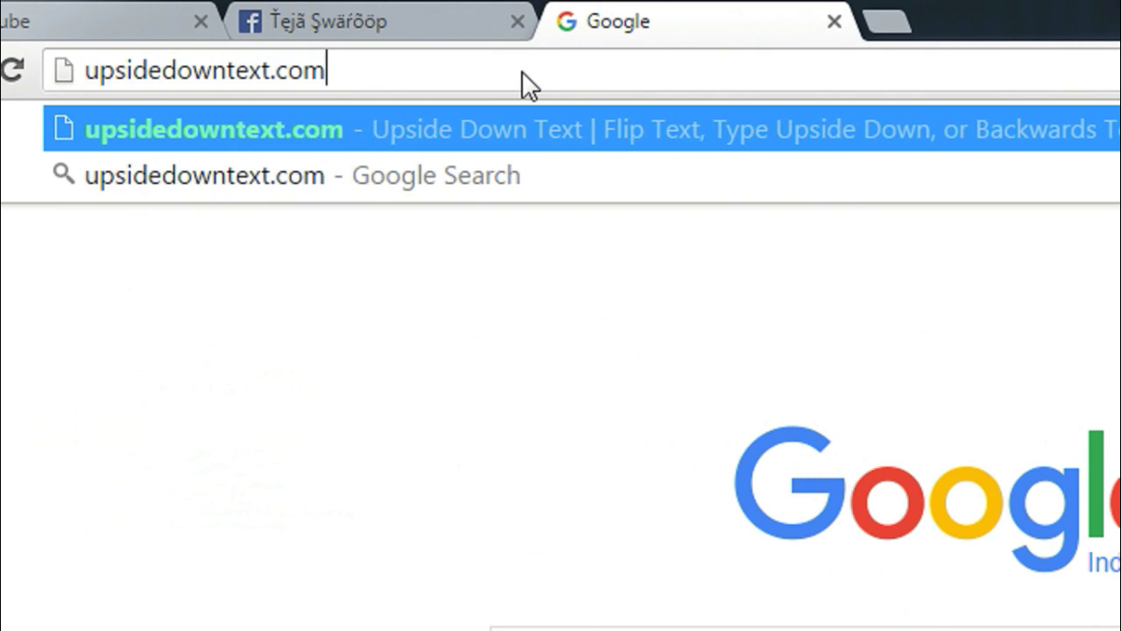
{"action": "key", "text": "Return"}
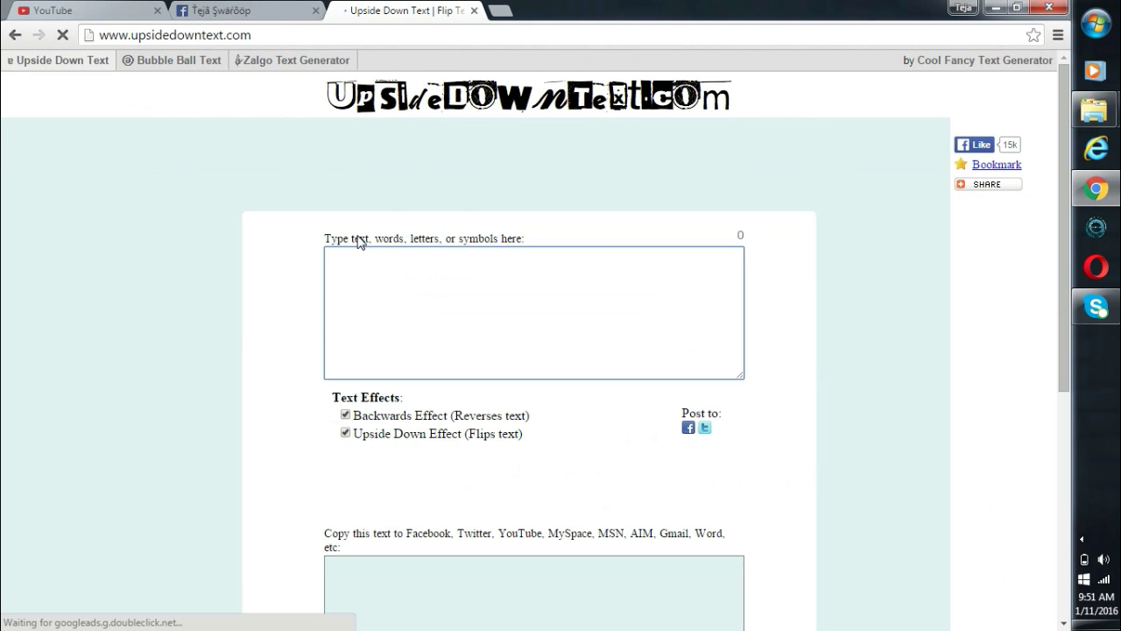
{"action": "left_click", "coordinate": [385, 272]}
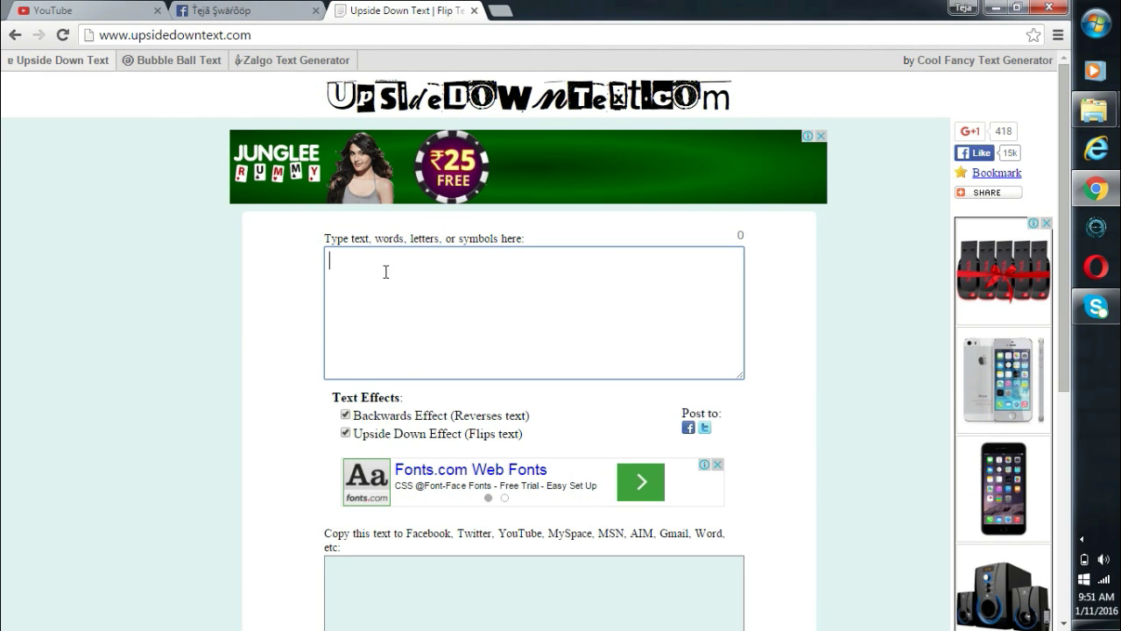
Step: Enter 'Can you type like this???' and 'I bet you can't' on two lines
{"action": "type", "text": "Can you type like this???"}
{"action": "key", "text": "Return"}
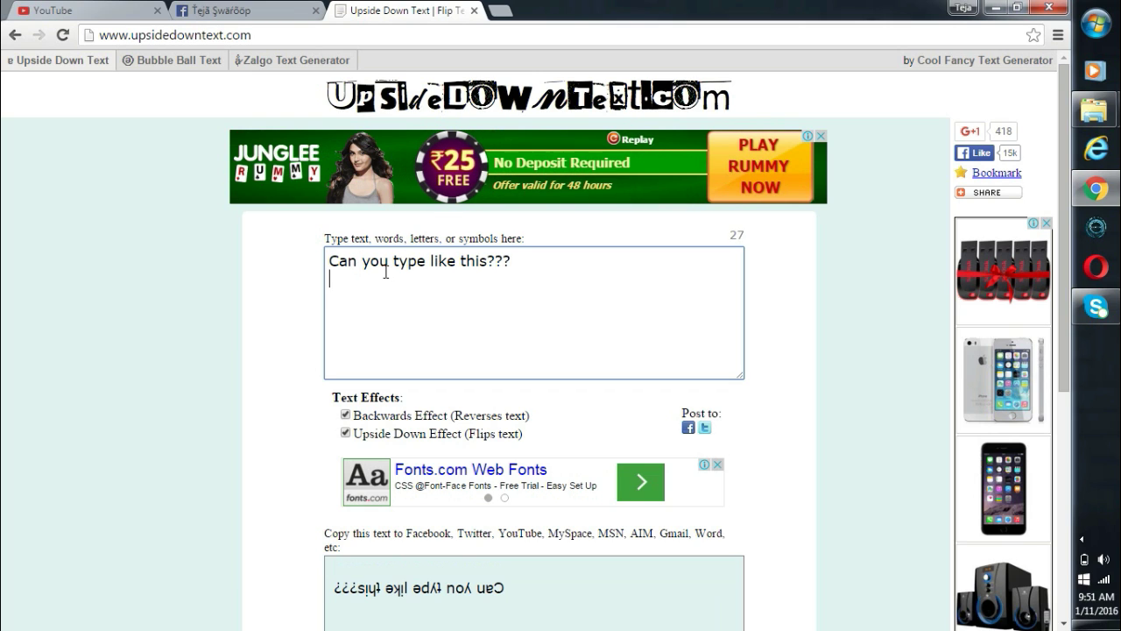
{"action": "type", "text": "I bet you can't"}
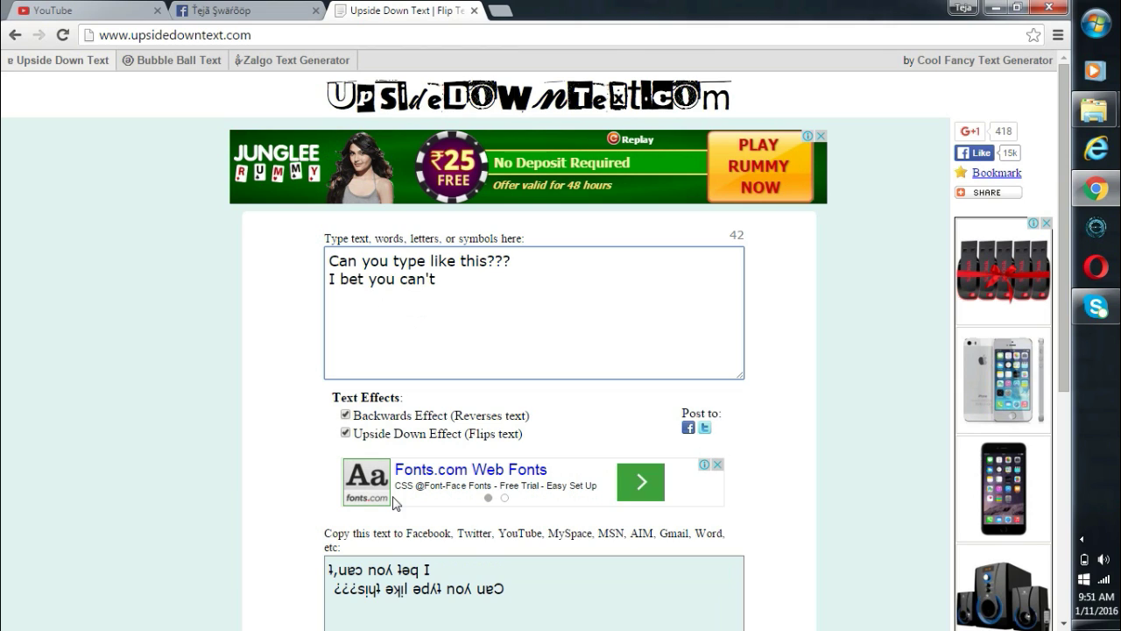
Step: Copy the flipped output text and switch back to the Facebook tab
{"action": "left_click", "coordinate": [423, 575]}
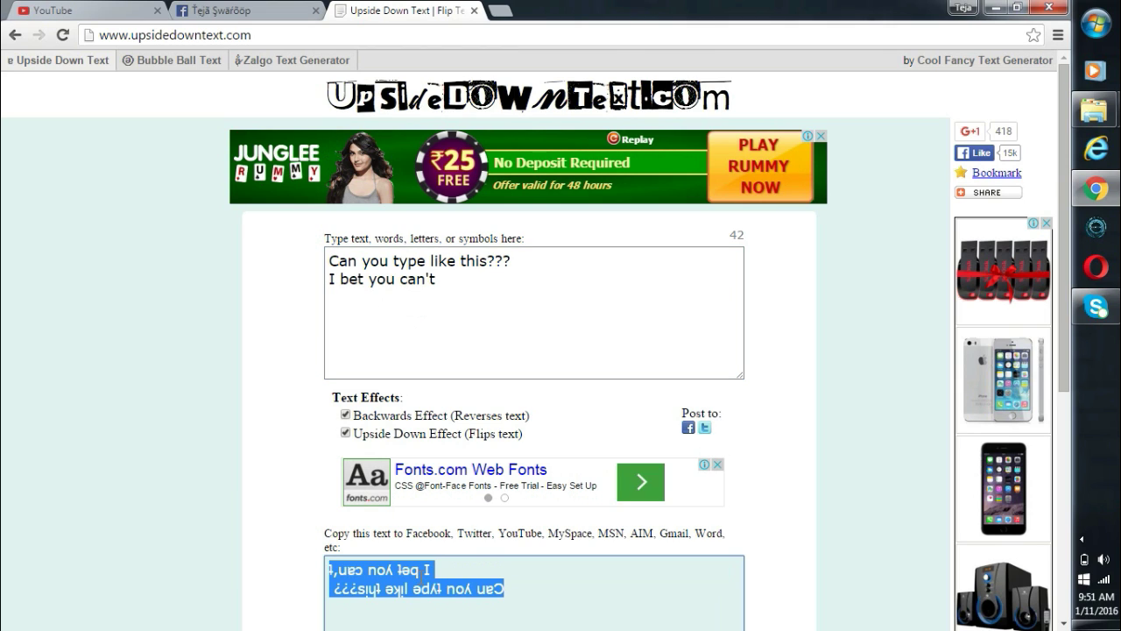
{"action": "right_click", "coordinate": [400, 575]}
{"action": "left_click", "coordinate": [443, 496]}
{"action": "left_click", "coordinate": [228, 35]}
{"action": "left_click", "coordinate": [263, 9]}
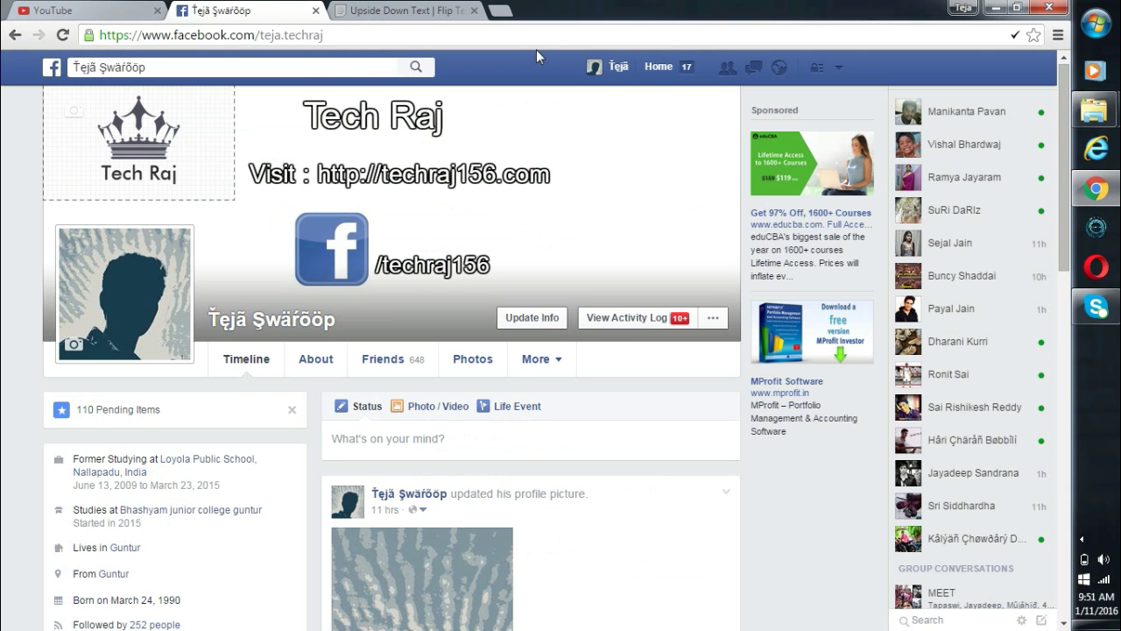
Step: Send the copied upside-down text to a friend in a sidebar chat
{"action": "left_click", "coordinate": [960, 275]}
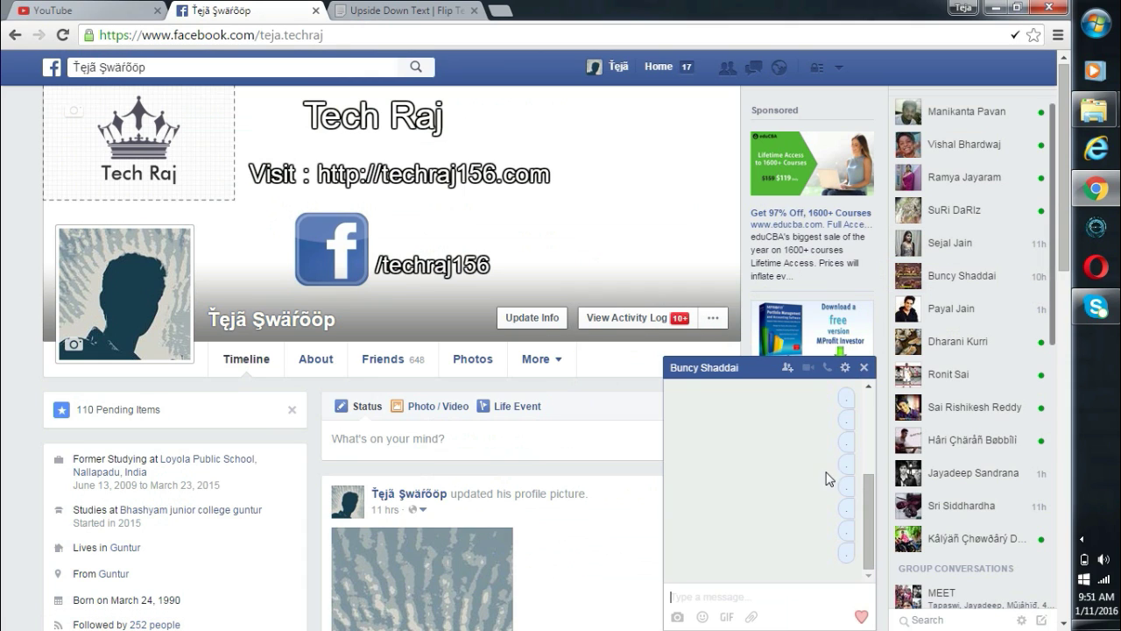
{"action": "key", "text": "ctrl+v"}
{"action": "key", "text": "Return"}
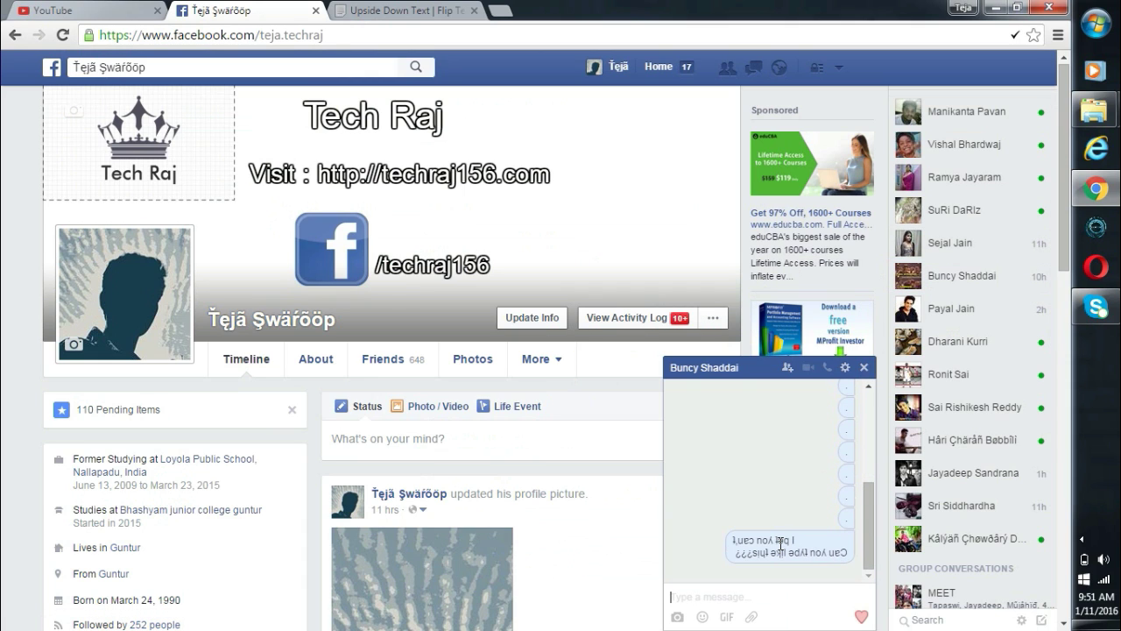
Step: Paste the upside-down text into a new status, close the chat, and post it
{"action": "left_click", "coordinate": [508, 442]}
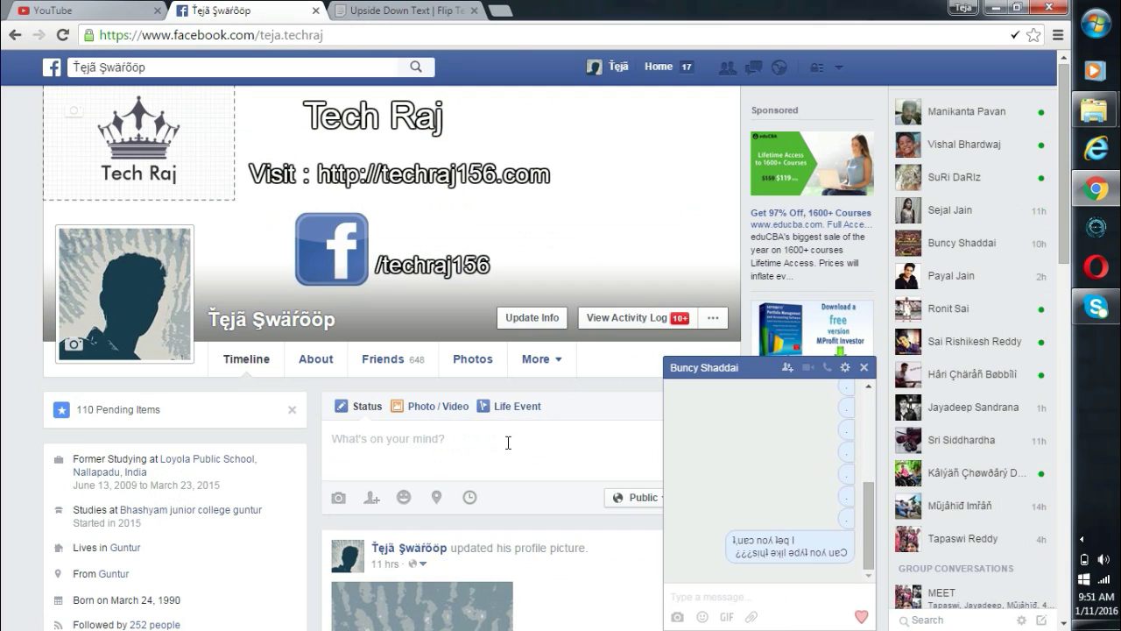
{"action": "key", "text": "ctrl+v"}
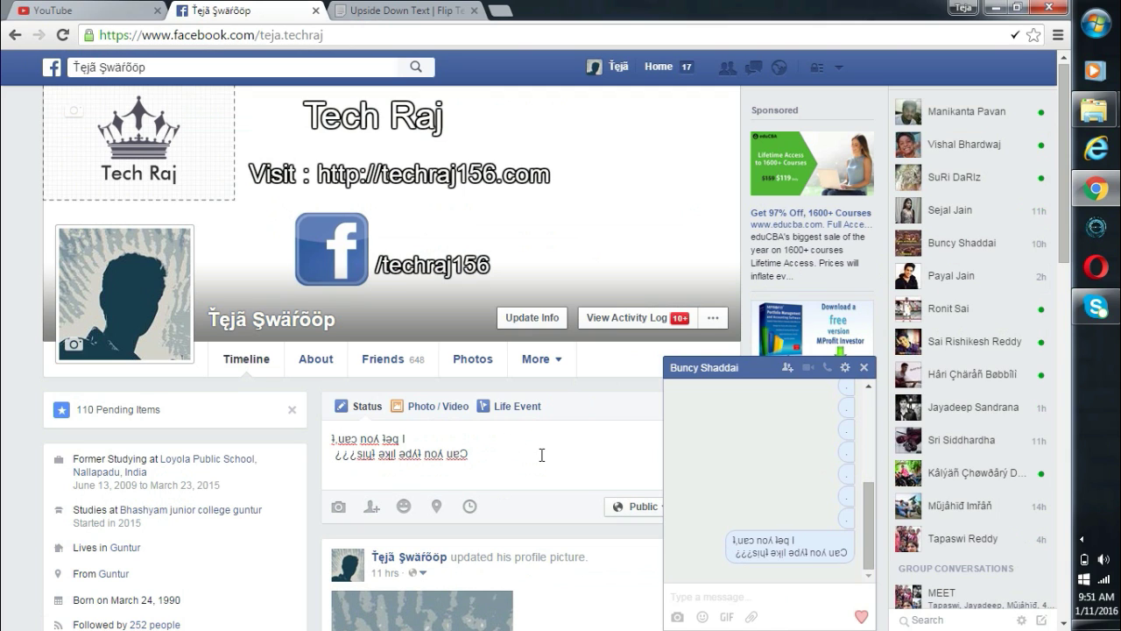
{"action": "left_click", "coordinate": [807, 397]}
{"action": "left_click", "coordinate": [864, 372]}
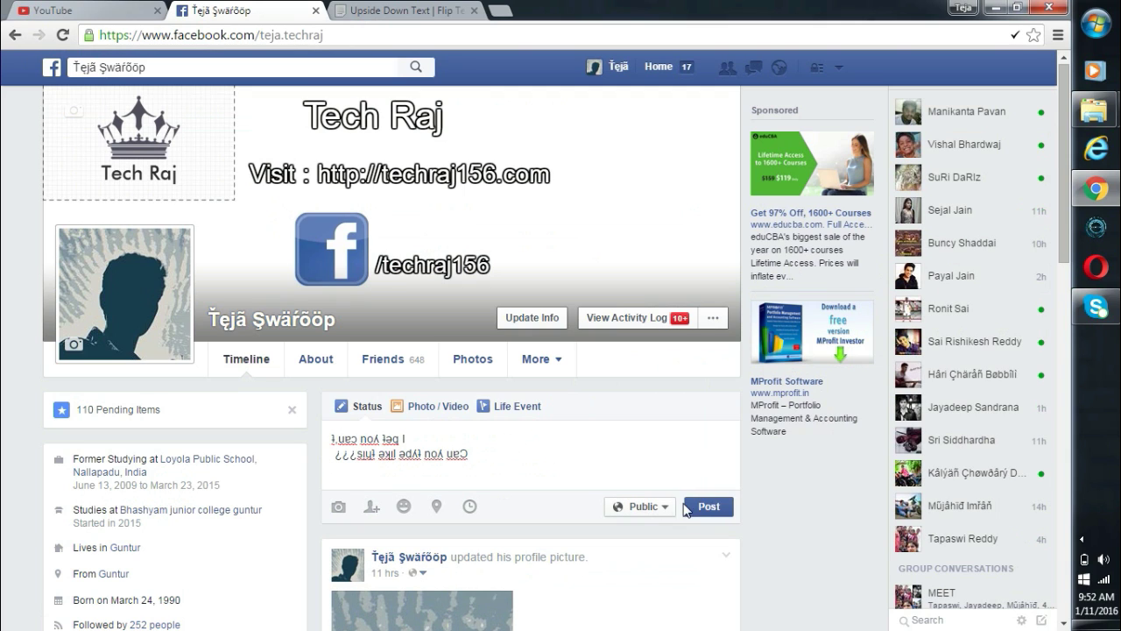
{"action": "left_click", "coordinate": [705, 507]}
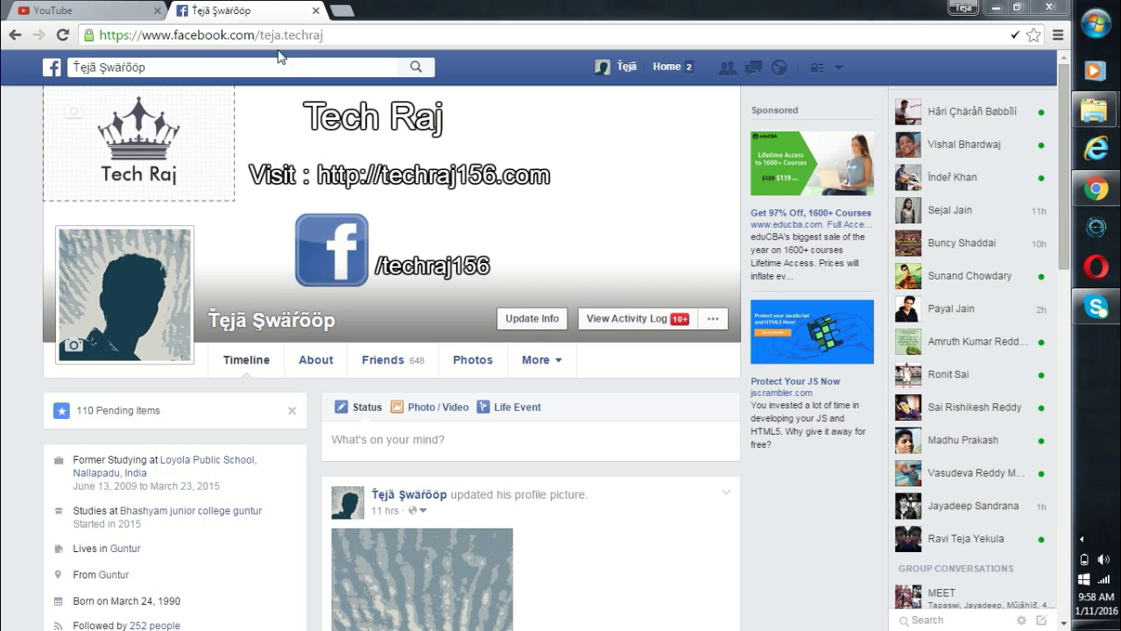
Step: Run javascript:document.body.contentEditable='true'; document.designMode='on' from the address bar
{"action": "left_click", "coordinate": [271, 42]}
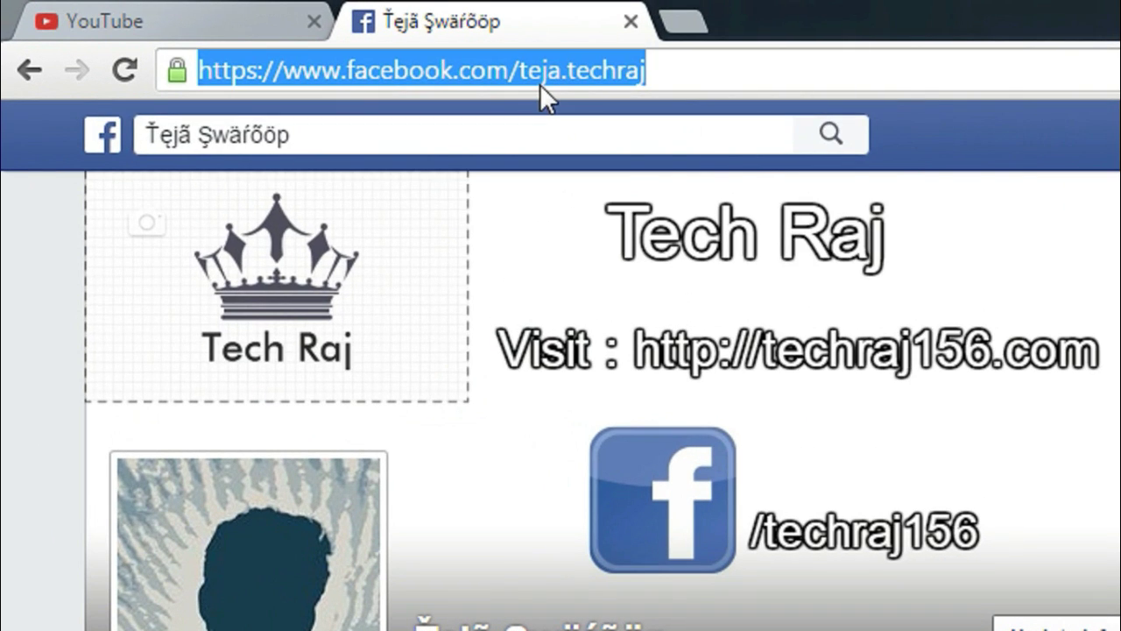
{"action": "key", "text": "ctrl+v"}
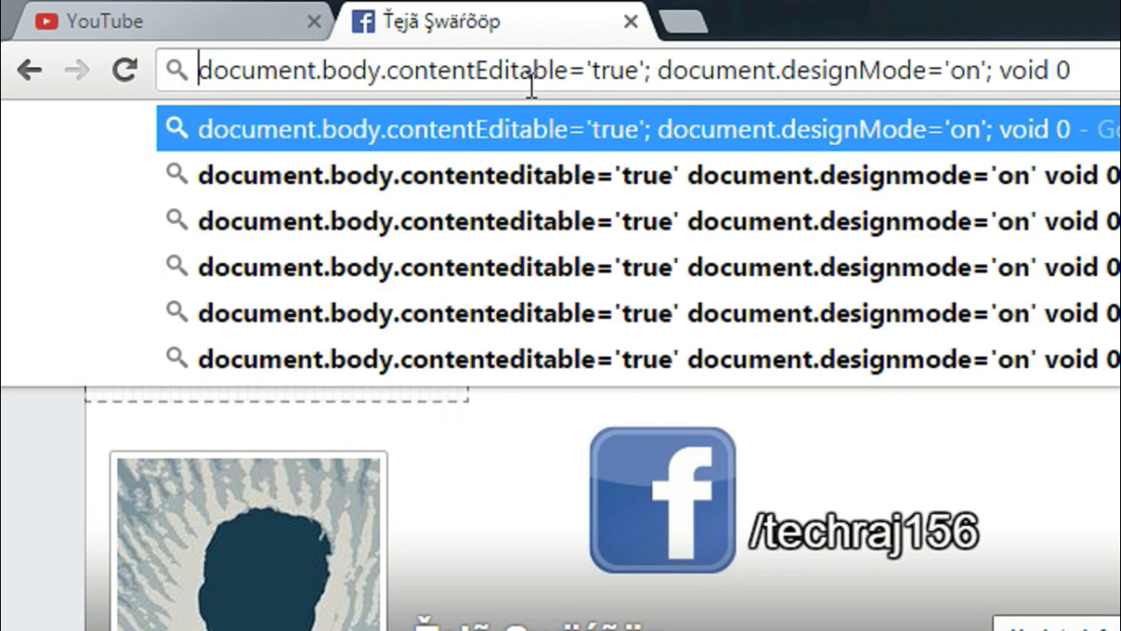
{"action": "type", "text": "javas"}
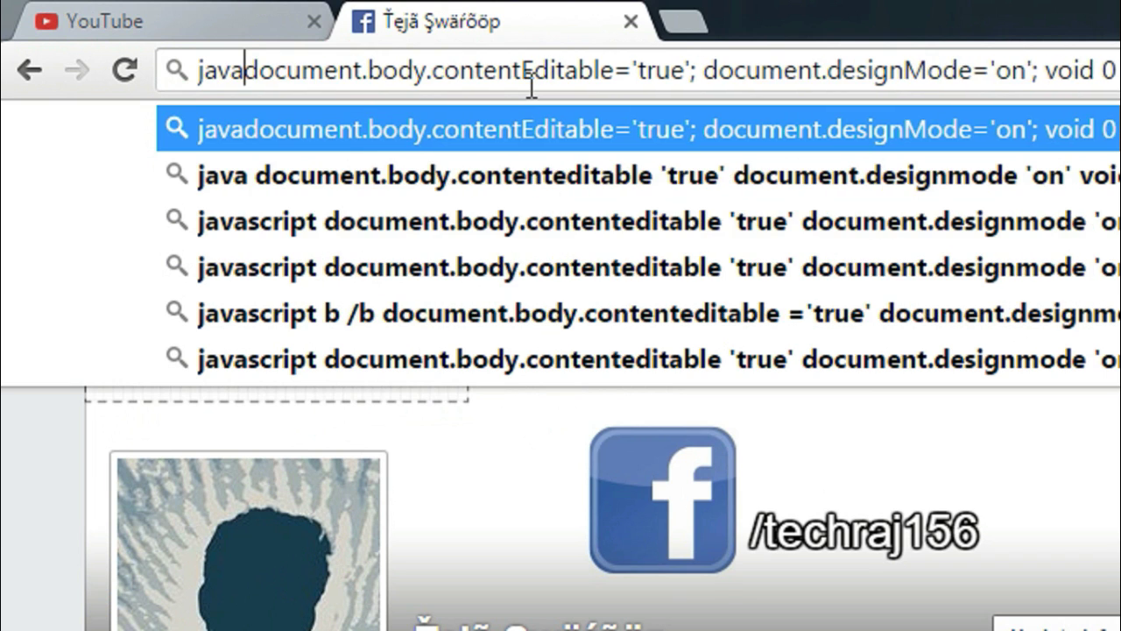
{"action": "type", "text": "c"}
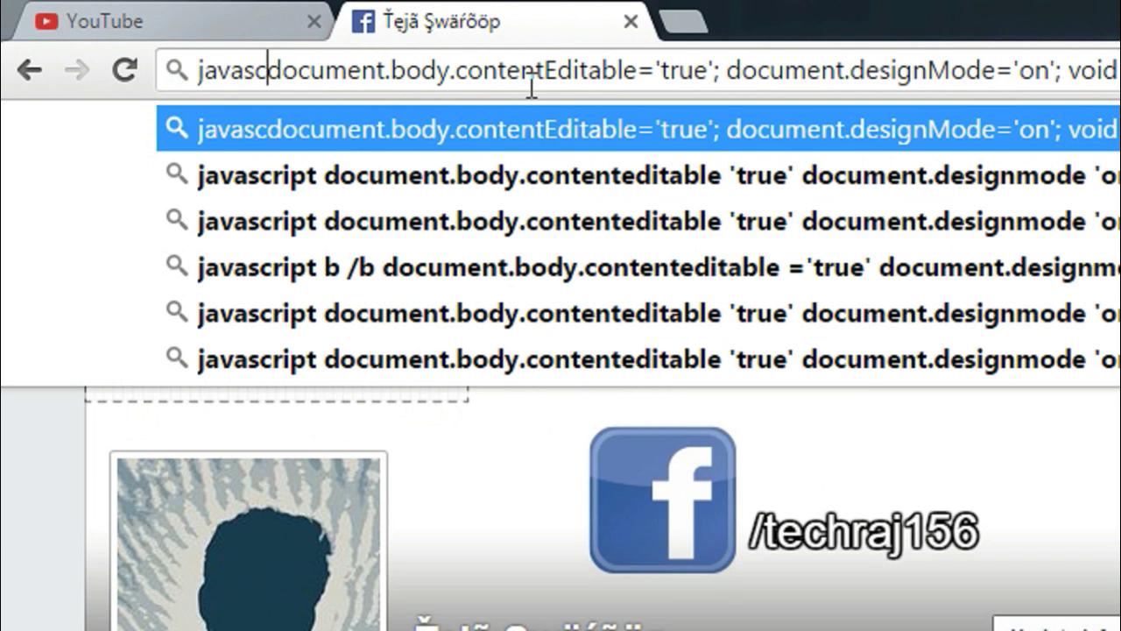
{"action": "type", "text": "ript:"}
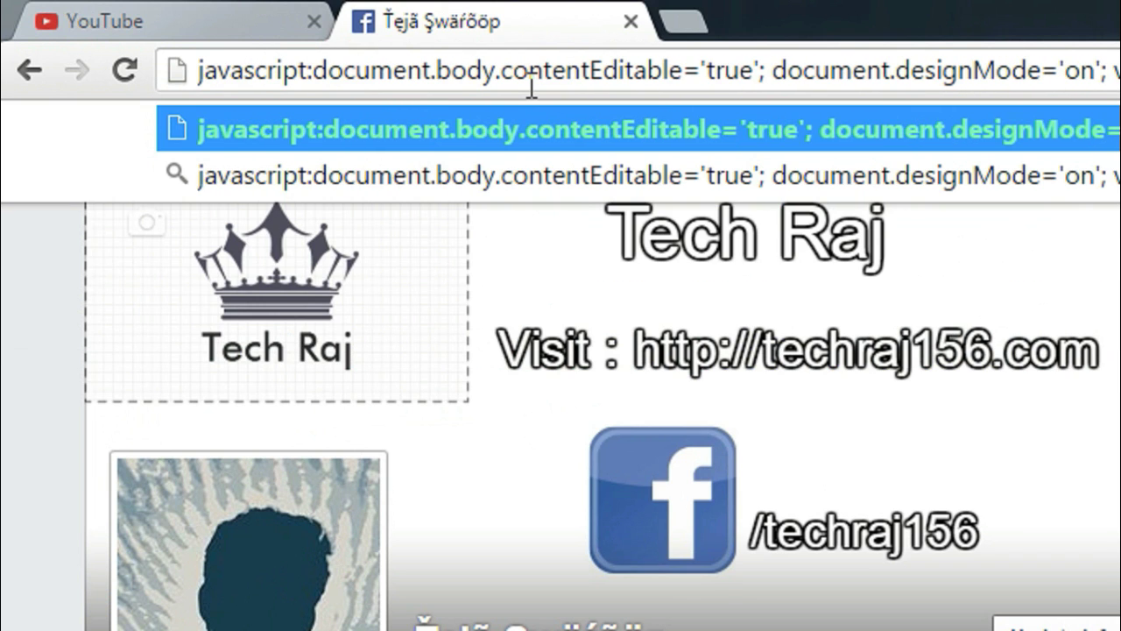
{"action": "key", "text": "Return"}
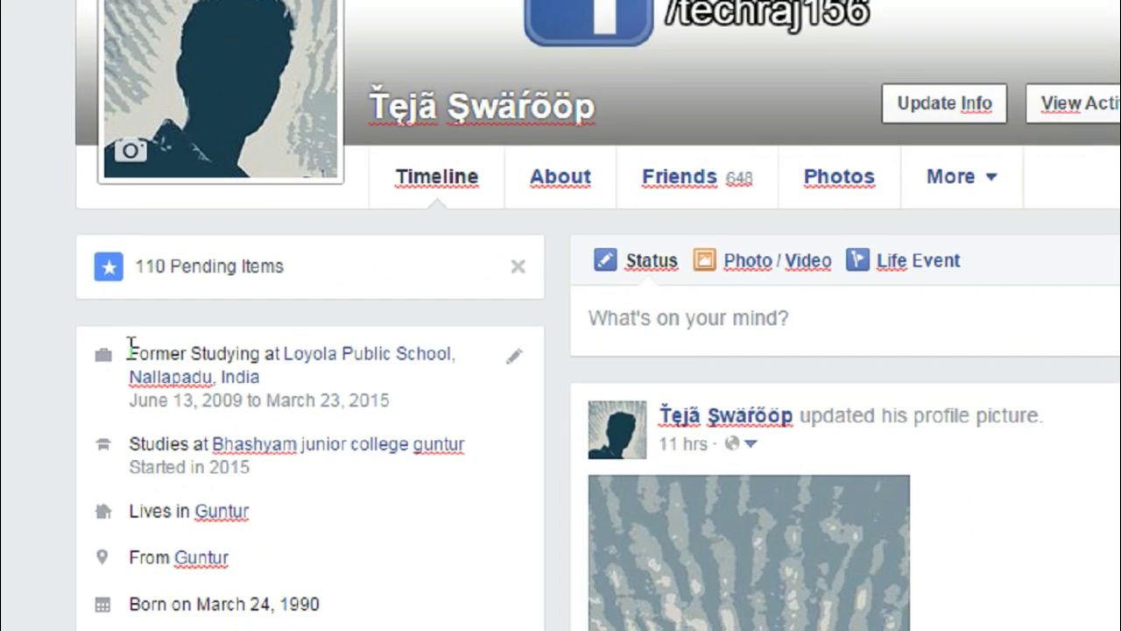
Step: Replace the first three intro lines with 'Tech Raj', the YouTube link and 'facebook.com/techraj156'
{"action": "left_click_drag", "start_coordinate": [75, 455], "coordinate": [188, 476]}
{"action": "type", "text": "Te"}
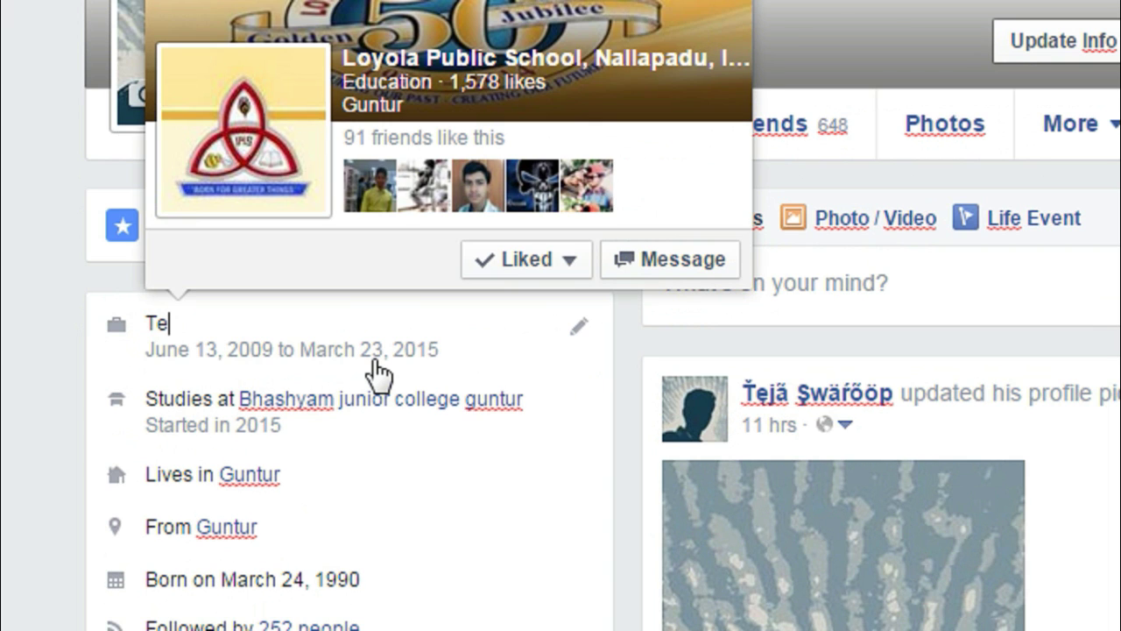
{"action": "type", "text": "ch Raj"}
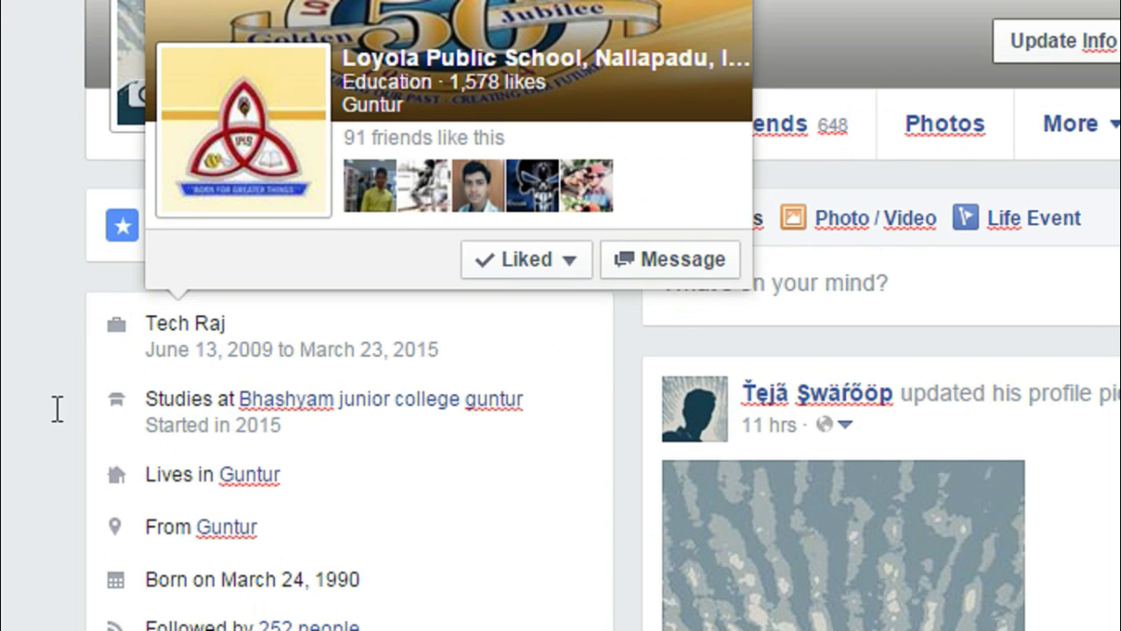
{"action": "left_click_drag", "start_coordinate": [140, 399], "coordinate": [526, 390]}
{"action": "type", "text": "youtube.com/techraj156"}
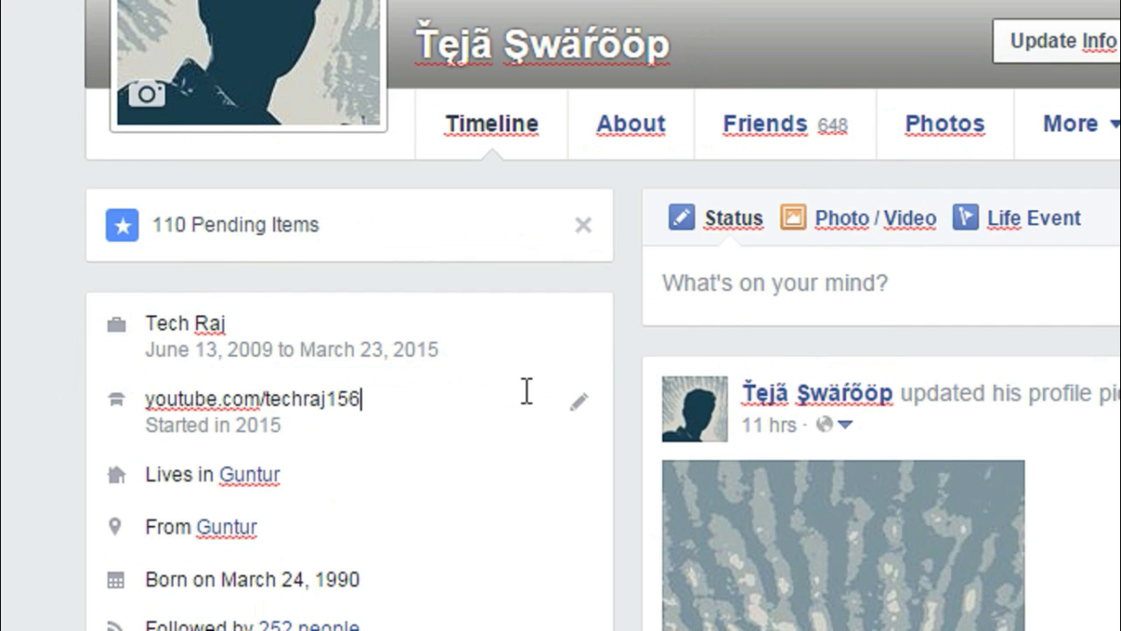
{"action": "left_click_drag", "start_coordinate": [285, 473], "coordinate": [145, 465]}
{"action": "type", "text": "facebook.com/techraj156"}
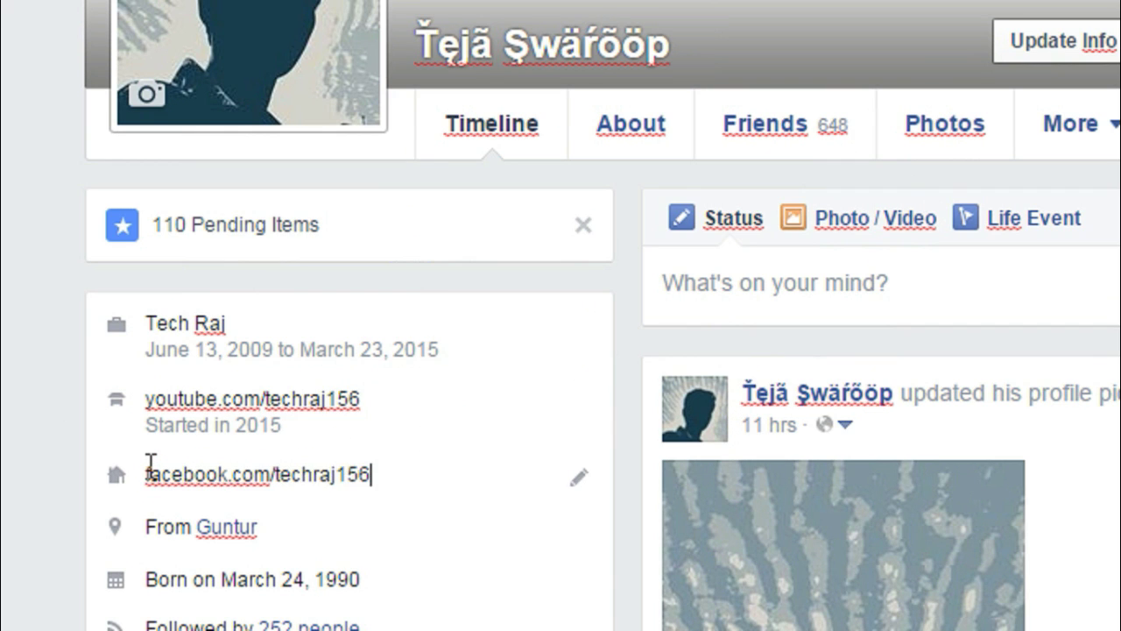
{"action": "scroll", "coordinate": [151, 464], "scroll_direction": "down", "scroll_amount": 1}
{"action": "left_click_drag", "start_coordinate": [147, 490], "coordinate": [253, 494]}
{"action": "type", "text": "Plea"}
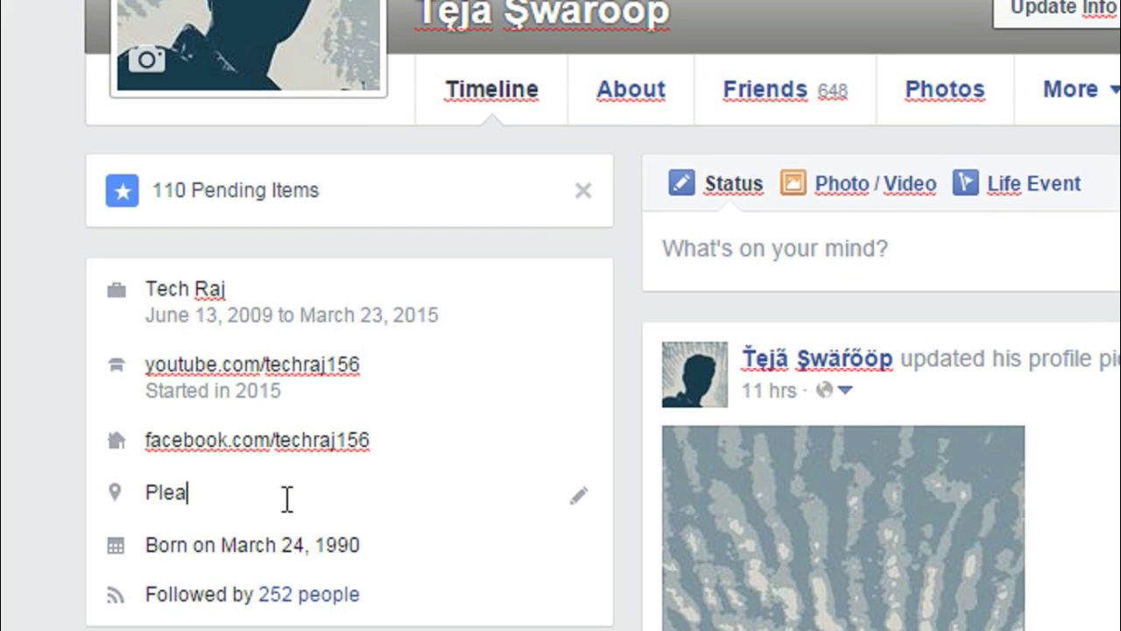
{"action": "type", "text": "se Subscribe!!"}
{"action": "left_click_drag", "start_coordinate": [146, 545], "coordinate": [359, 537]}
{"action": "type", "text": "Like my facebook page"}
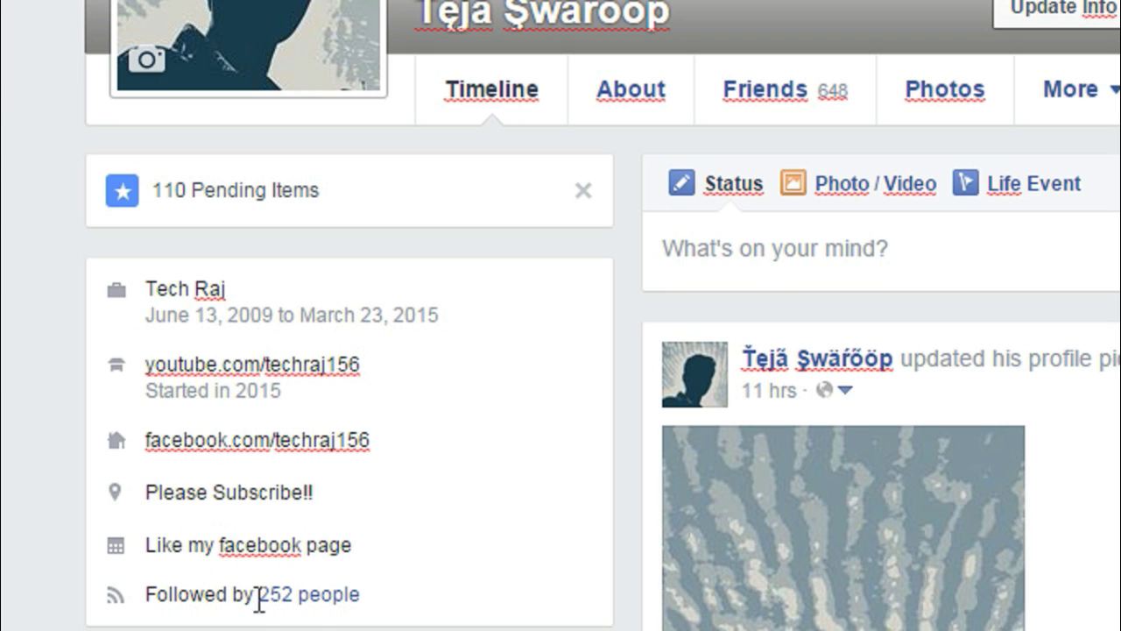
{"action": "left_click_drag", "start_coordinate": [258, 596], "coordinate": [298, 613]}
{"action": "key", "text": "BackSpace"}
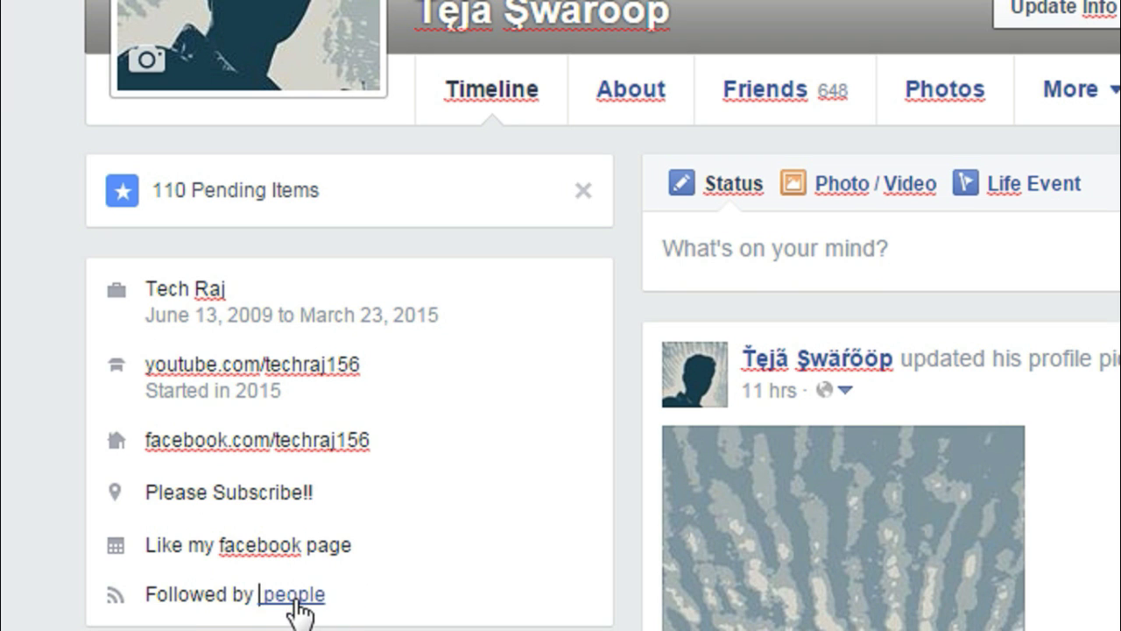
{"action": "type", "text": "1000000000"}
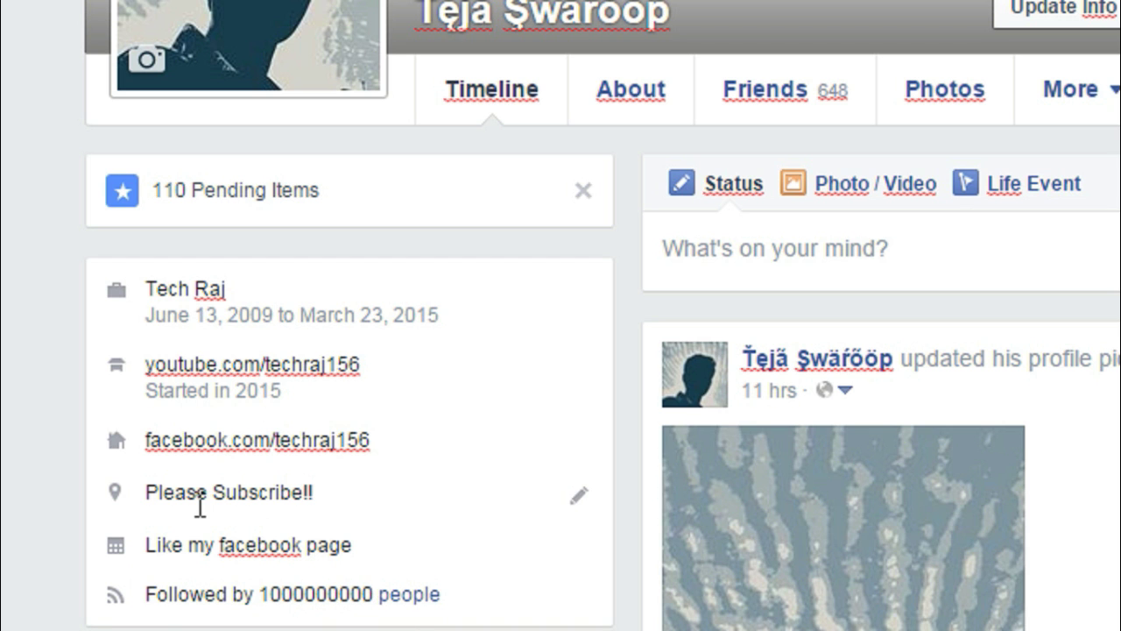
{"action": "left_click", "coordinate": [145, 492]}
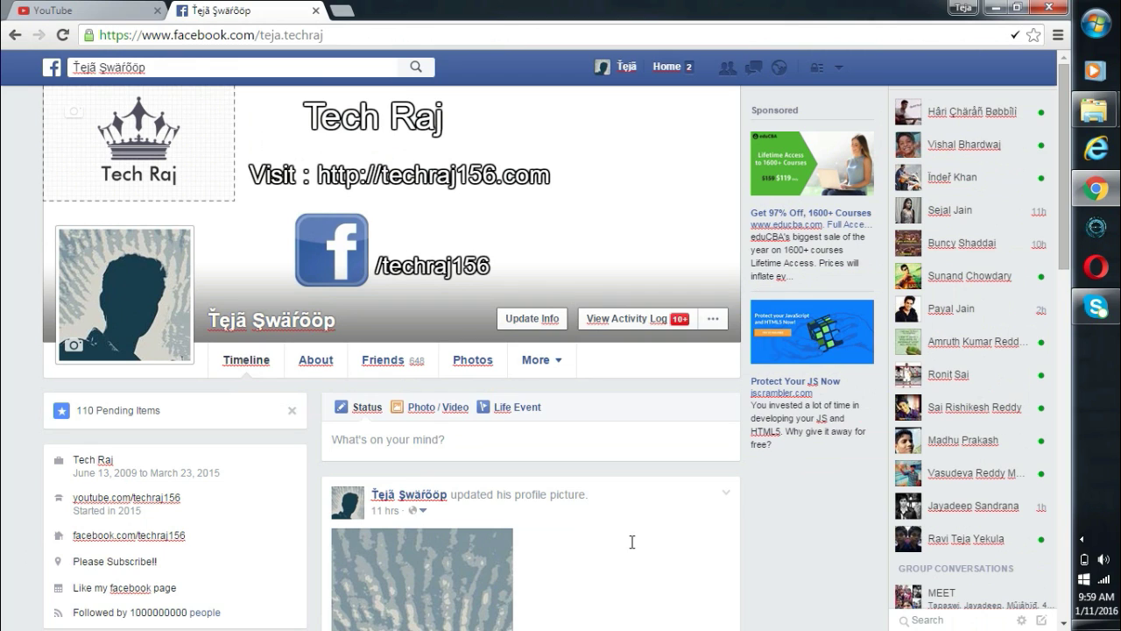
Step: In a friend's chat, rewrite the first two dot bubbles as 'Hey Buddy!' and 'Subscribe to Tech Raj'
{"action": "left_click", "coordinate": [984, 254]}
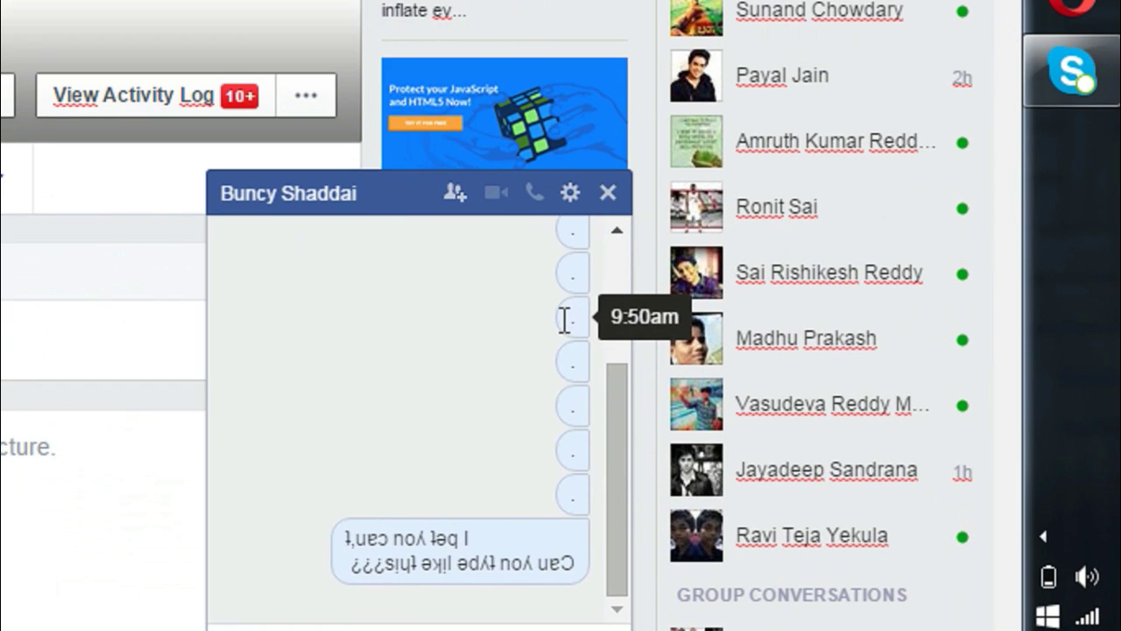
{"action": "left_click", "coordinate": [565, 320]}
{"action": "type", "text": "Hey Buddy@"}
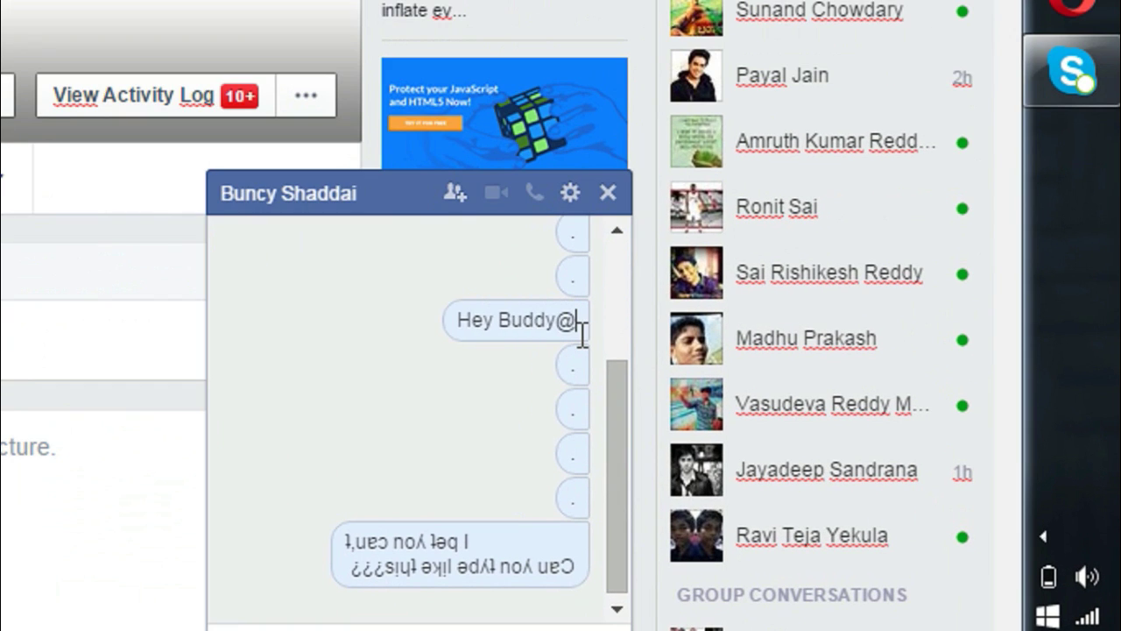
{"action": "key", "text": "BackSpace"}
{"action": "type", "text": "!"}
{"action": "left_click", "coordinate": [574, 363]}
{"action": "type", "text": "Subsc"}
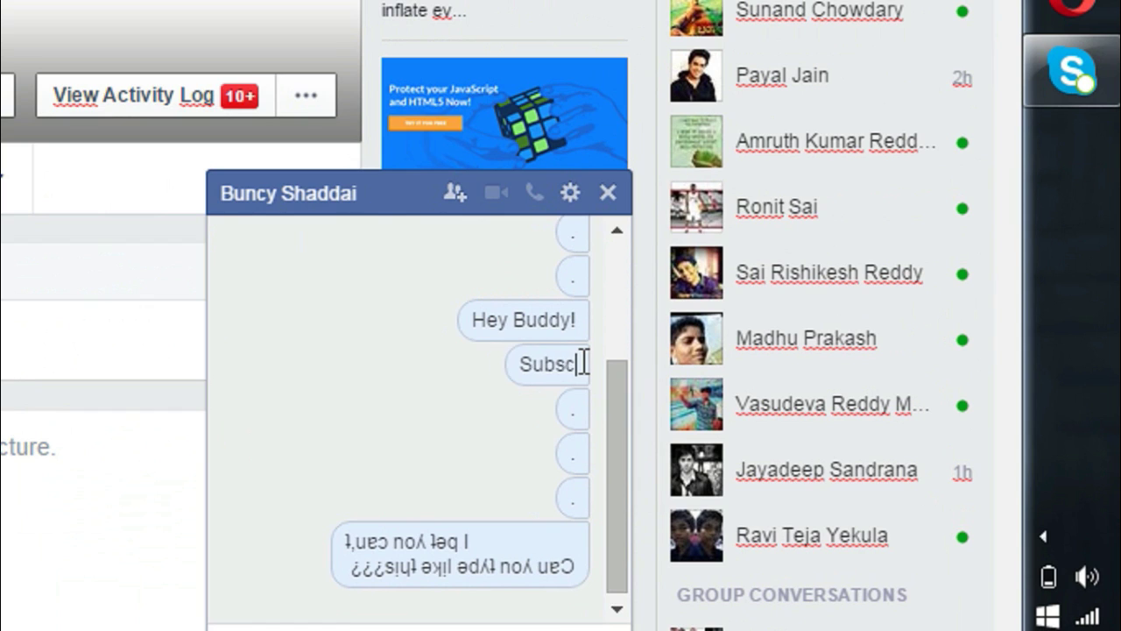
{"action": "type", "text": "ribe to Tech Raj"}
Step: Rewrite the remaining bubbles as 'Youtube.com/techraj156', 'facebook.com/techraj156' and 'subscribe for more videos!!!!'
{"action": "left_click", "coordinate": [570, 408]}
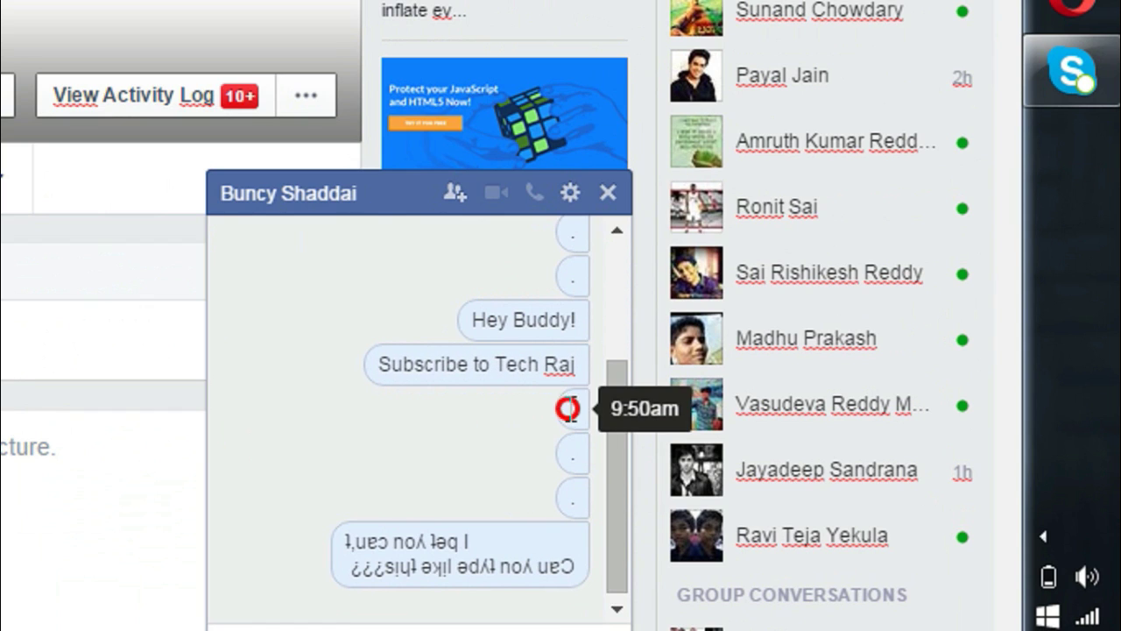
{"action": "type", "text": "Youtube.com/tec"}
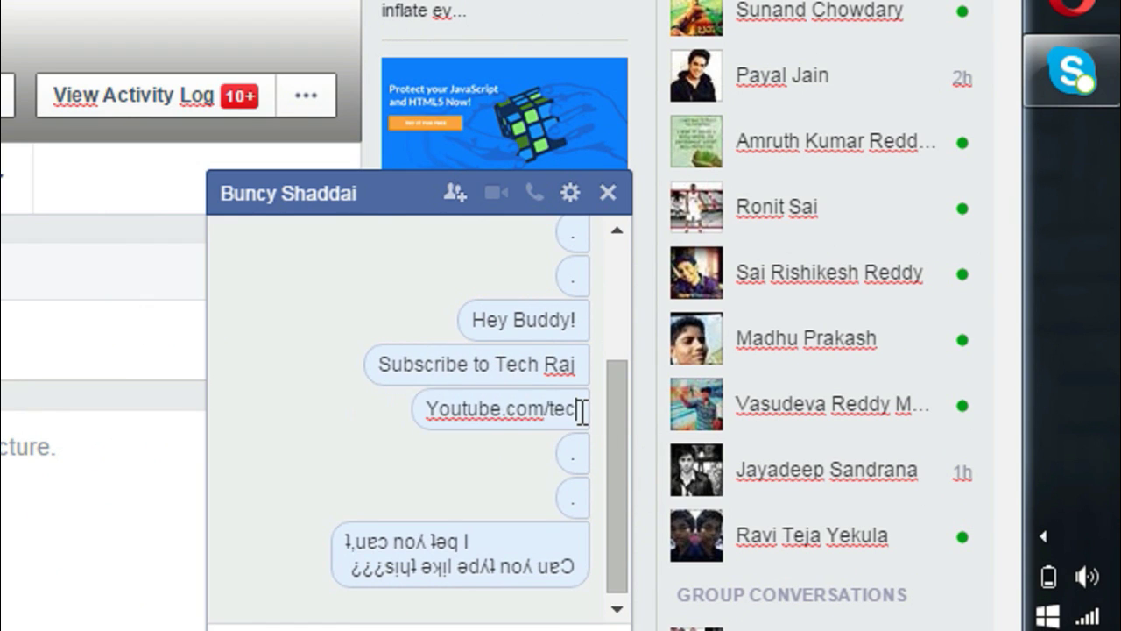
{"action": "type", "text": "hraj156"}
{"action": "left_click", "coordinate": [573, 452]}
{"action": "type", "text": "facebook.com/techraj156"}
{"action": "left_click_drag", "start_coordinate": [408, 528], "coordinate": [580, 579]}
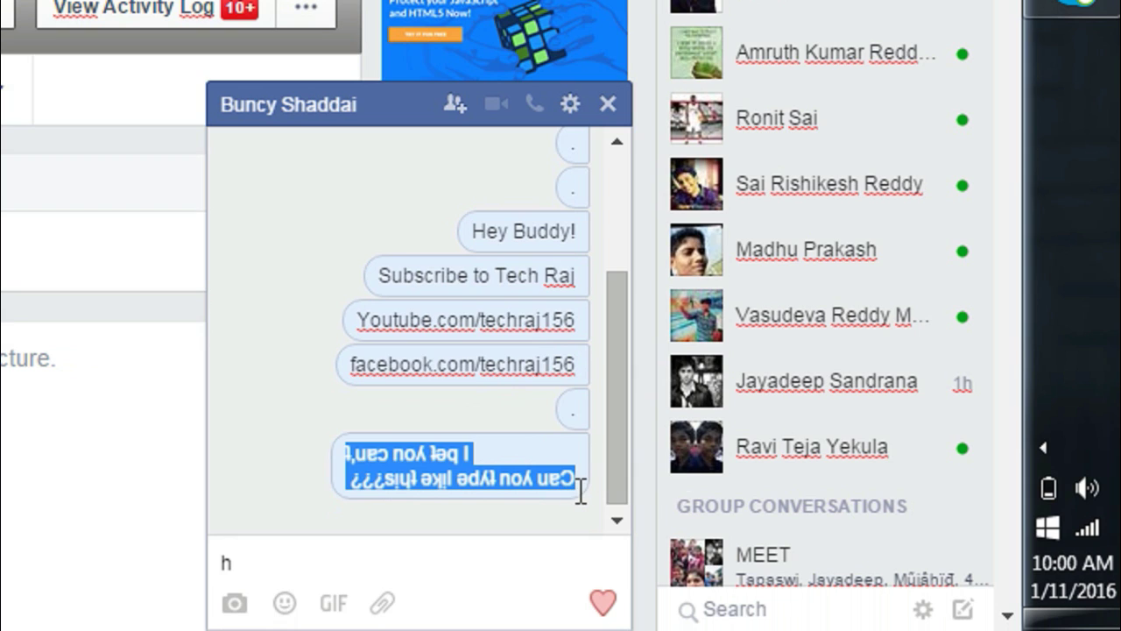
{"action": "type", "text": "subscribe "}
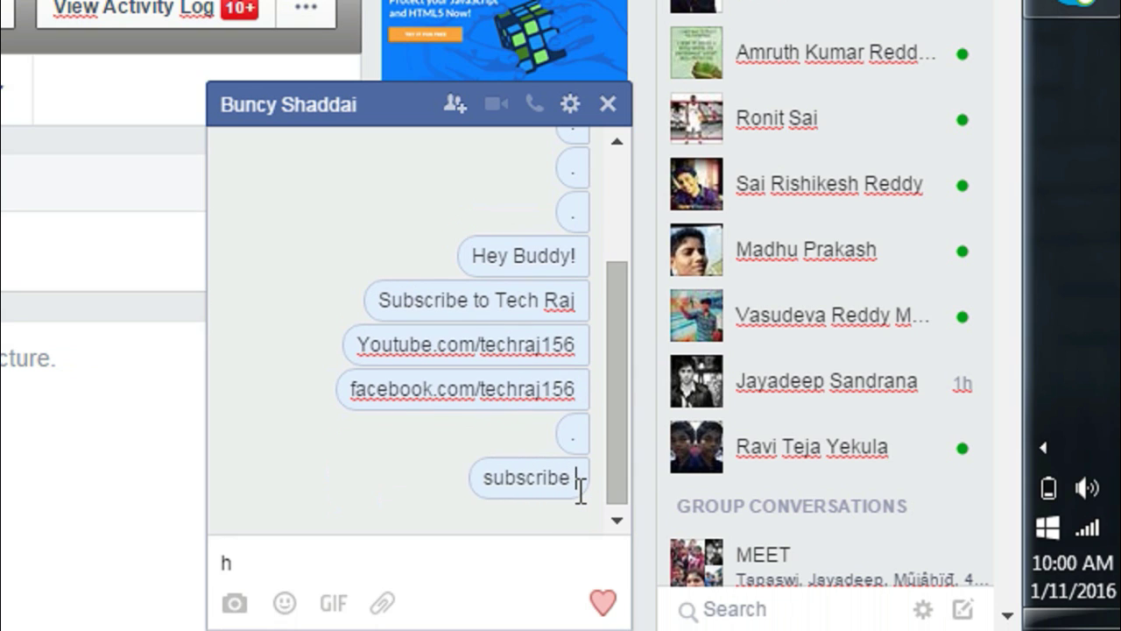
{"action": "type", "text": "for more videos!!!!"}
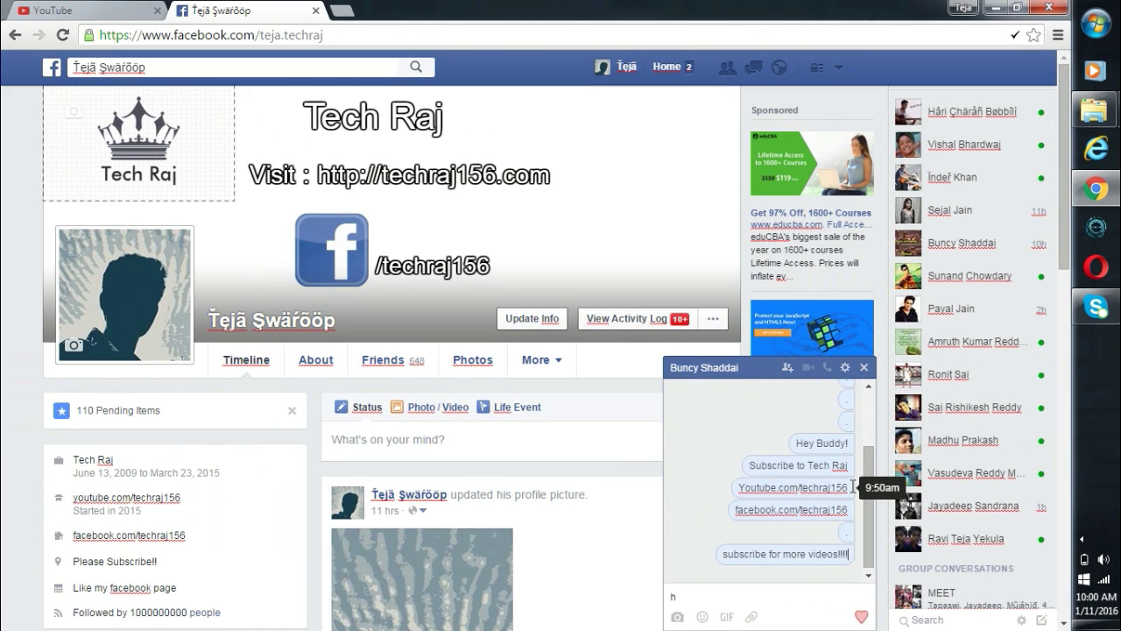
Step: Reload the profile page, confirming despite the unsent chat message, to restore the original text
{"action": "left_click", "coordinate": [62, 38]}
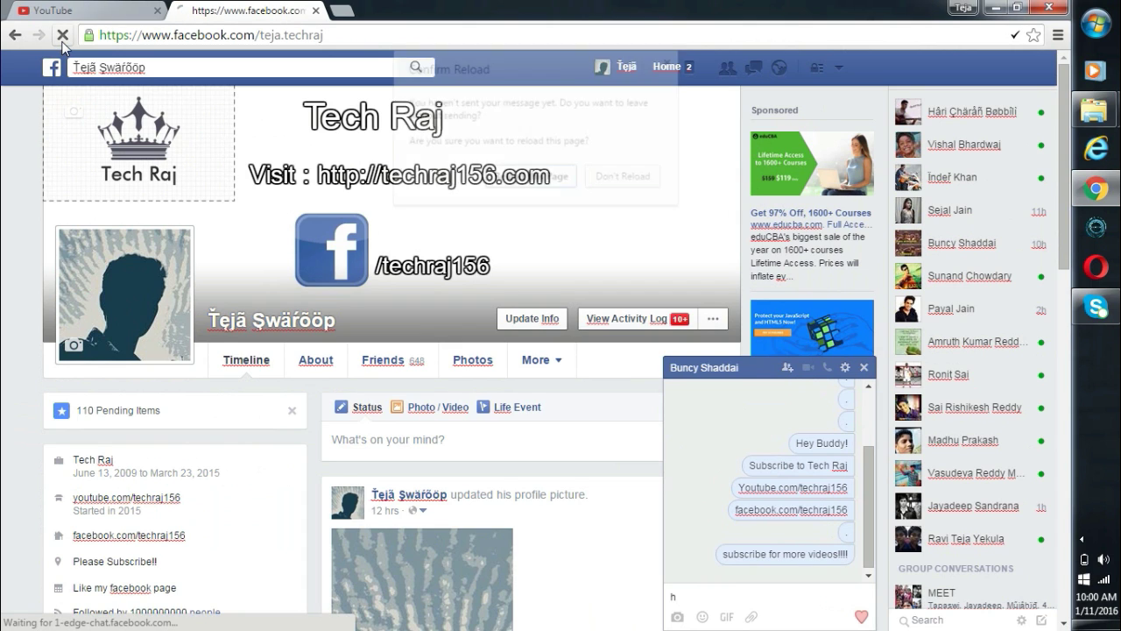
{"action": "left_click", "coordinate": [560, 178]}
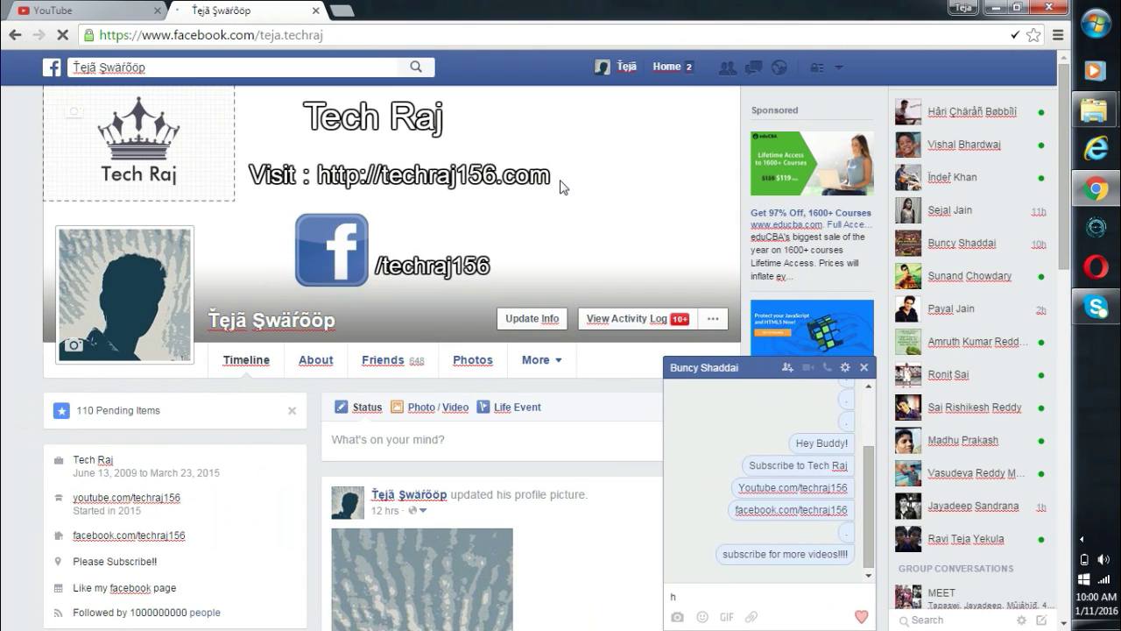